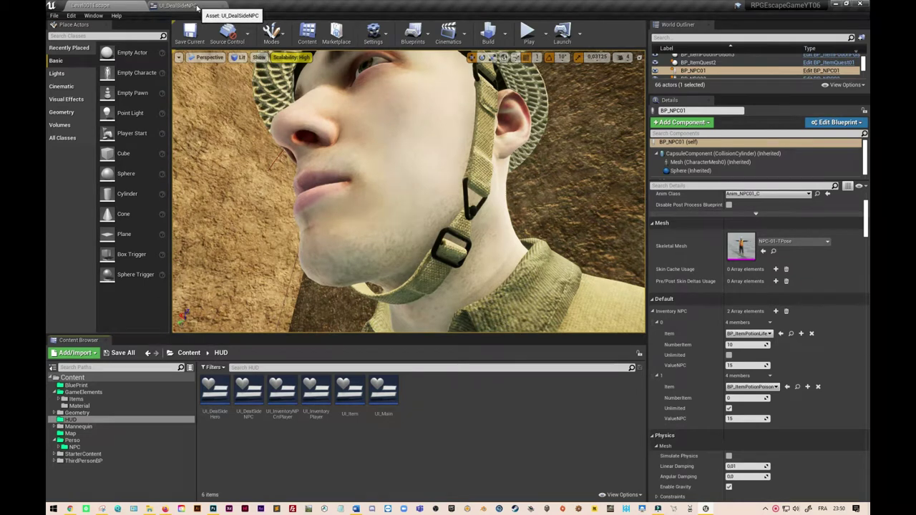
Switch to the UI_DealSideNPC Event Graph and pan to the ADD-to-inventory nodes.
left_click(194, 7)
mouse_move(627, 353)
right_mouse_down()
mouse_move(652, 318)
mouse_move(529, 275)
mouse_move(429, 271)
right_mouse_up()
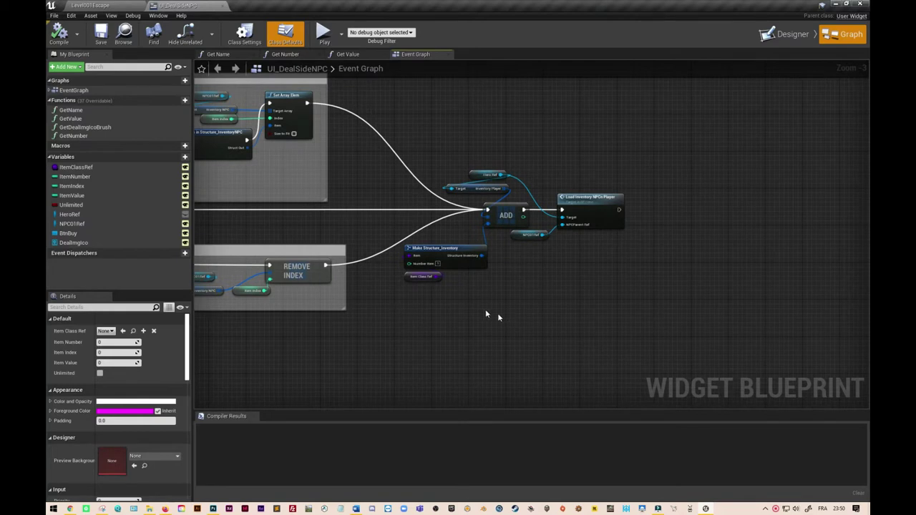
Add an ItemClassRef getter feeding a Get Class Defaults node.
left_click_drag(76, 166, 452, 315)
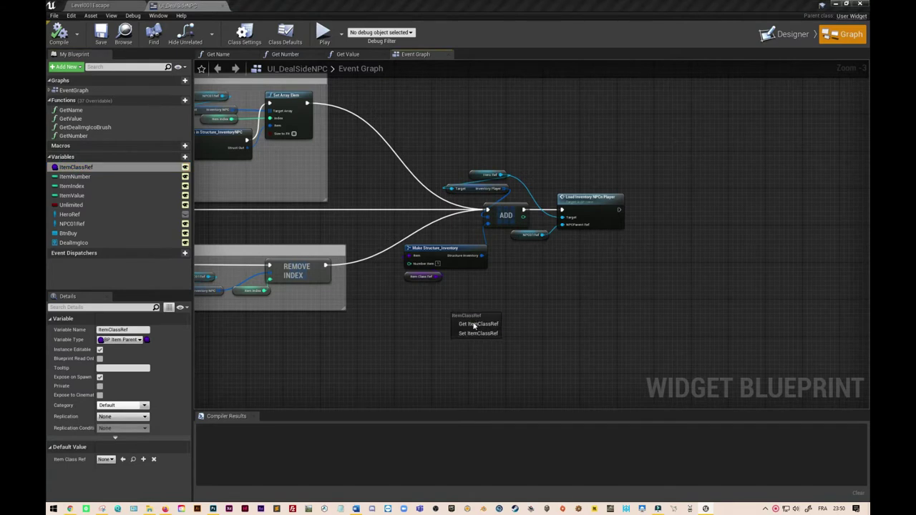
left_click(477, 324)
right_click_drag(541, 326, 470, 263)
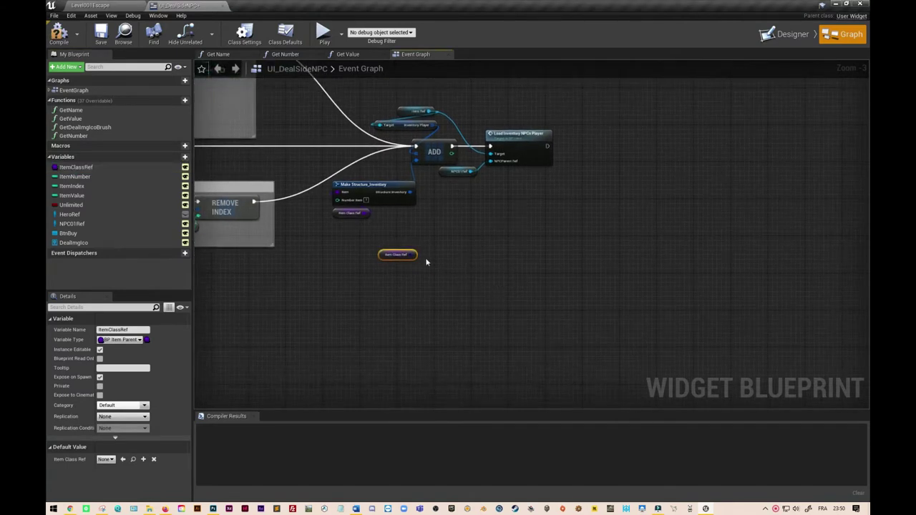
left_click_drag(415, 255, 444, 278)
type("get class defaults")
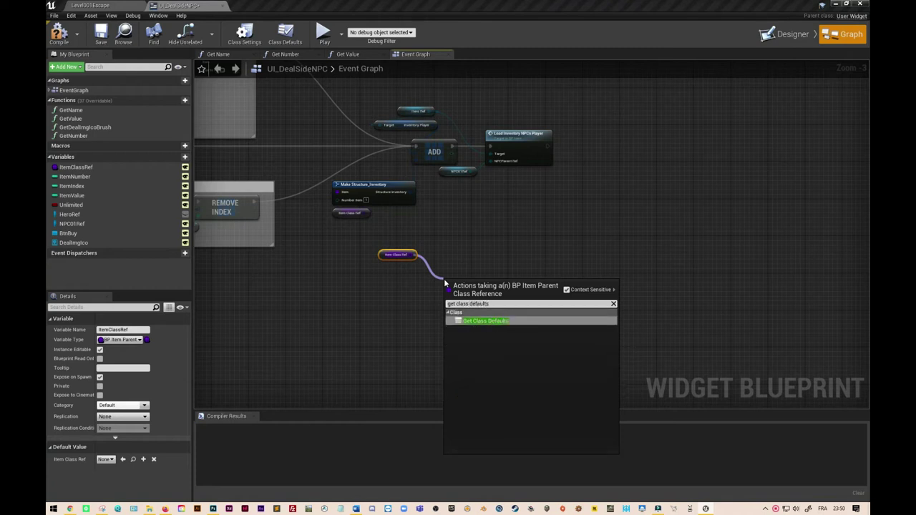
left_click(480, 320)
mouse_move(484, 280)
left_mouse_down()
mouse_move(408, 269)
mouse_move(462, 287)
left_mouse_up()
Add a Break Struct_Items node, hiding every pin except stackable.
type("bra")
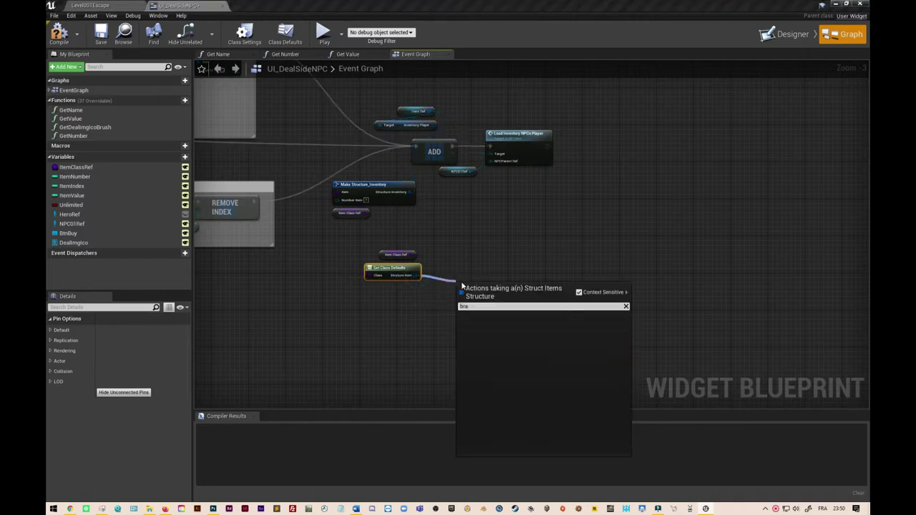
key("BackSpace")
type("eak")
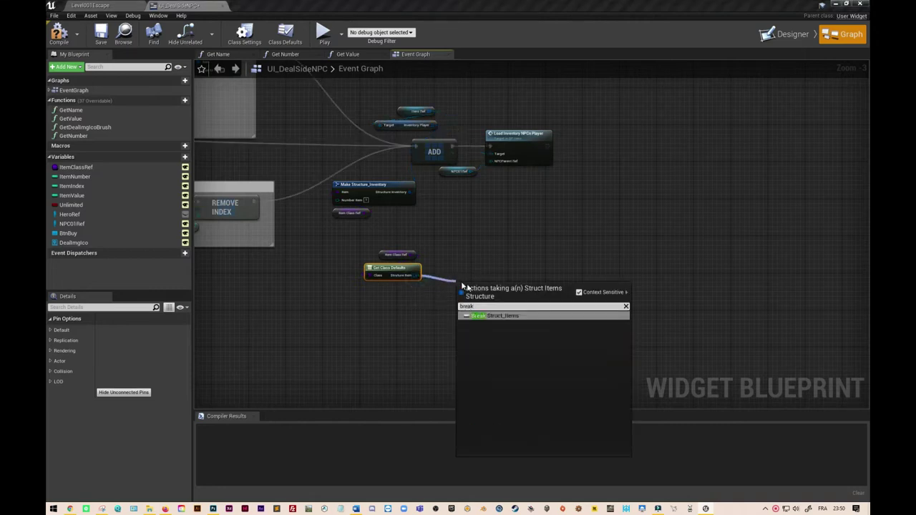
left_click(518, 316)
left_click_drag(494, 290, 391, 298)
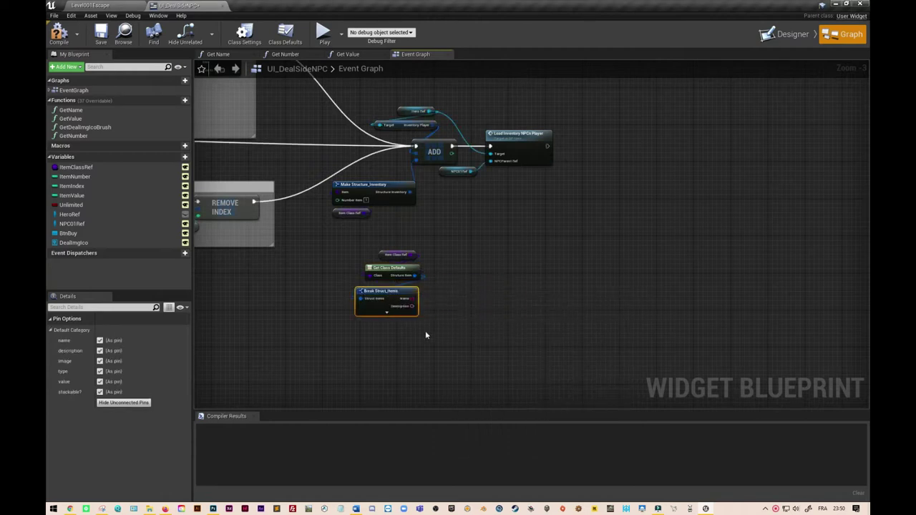
left_click(100, 382)
left_click(100, 372)
left_click(99, 361)
left_click(100, 351)
left_click(99, 341)
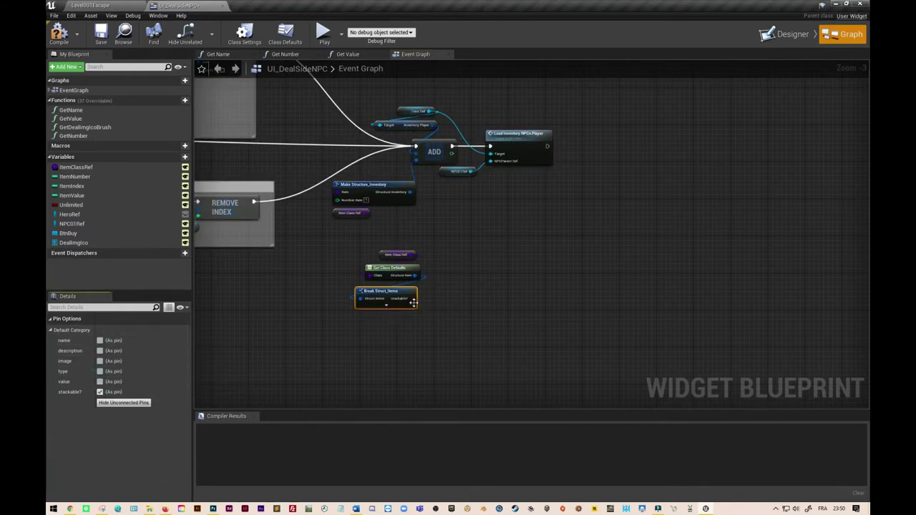
Add a Branch driven by the stackable pin.
left_click_drag(414, 299, 479, 278)
type("branch")
key("Return")
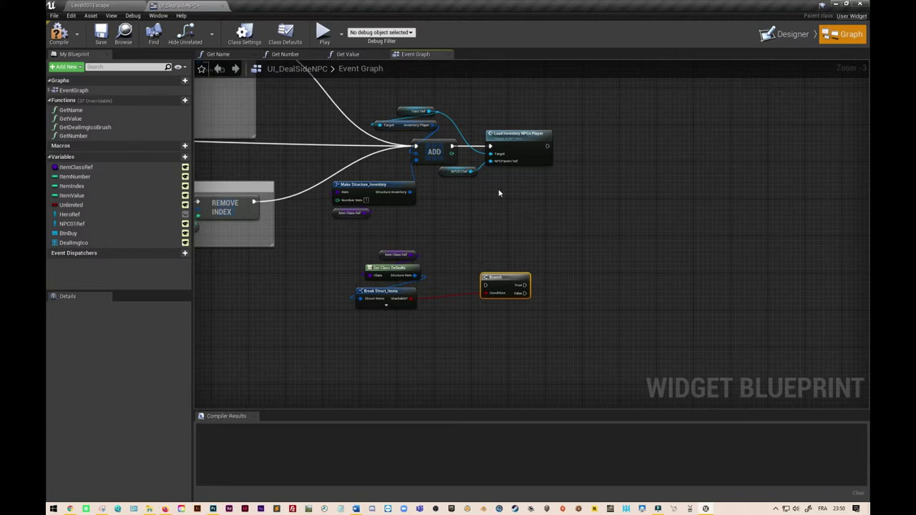
Duplicate the ADD node group, including Make Structure_Inventory, Class Ref and Inventory Player.
left_click(444, 159)
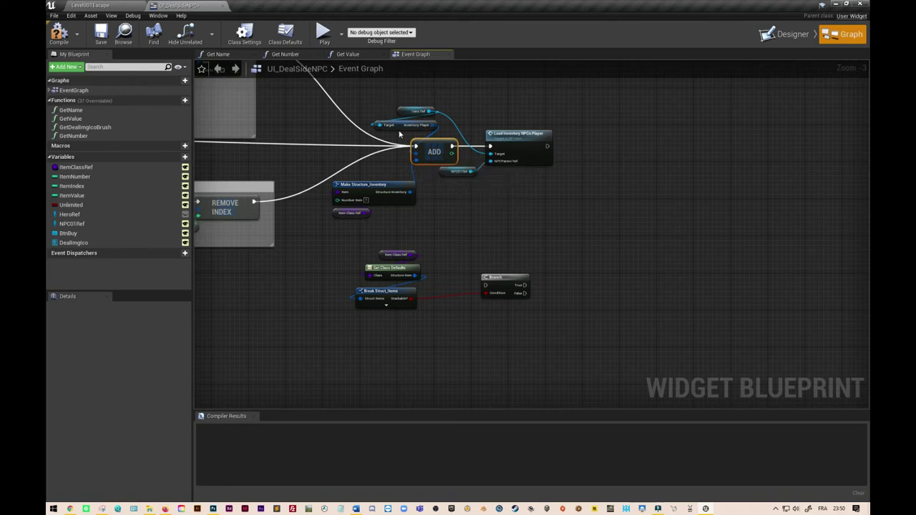
left_click_drag(387, 97, 422, 138)
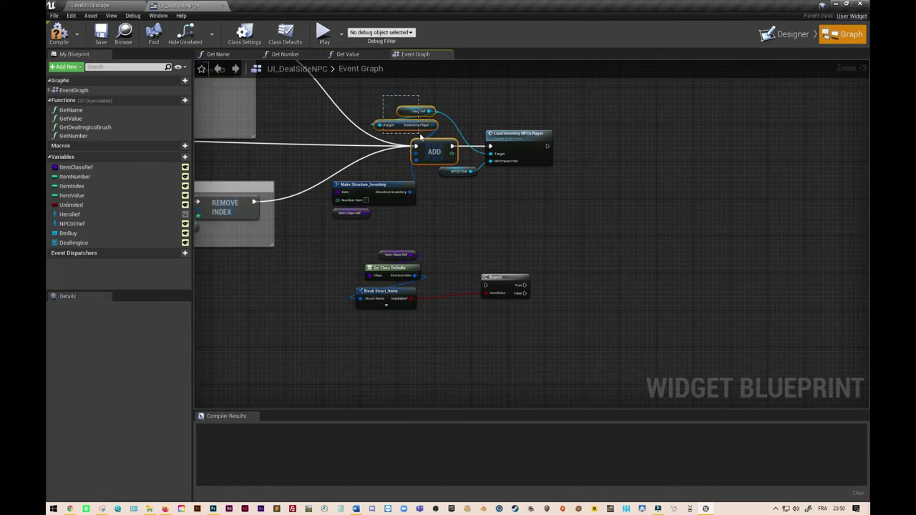
left_click_drag(363, 165, 353, 217, "ctrl")
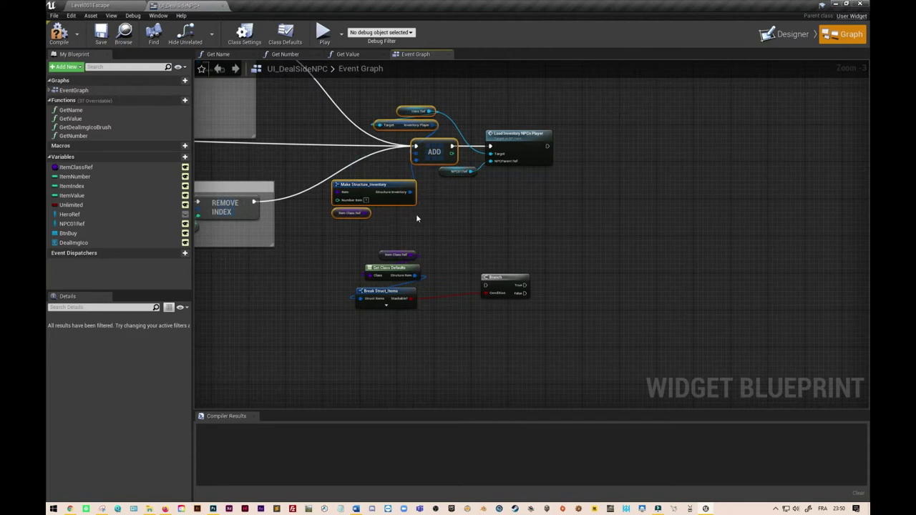
key("ctrl+c")
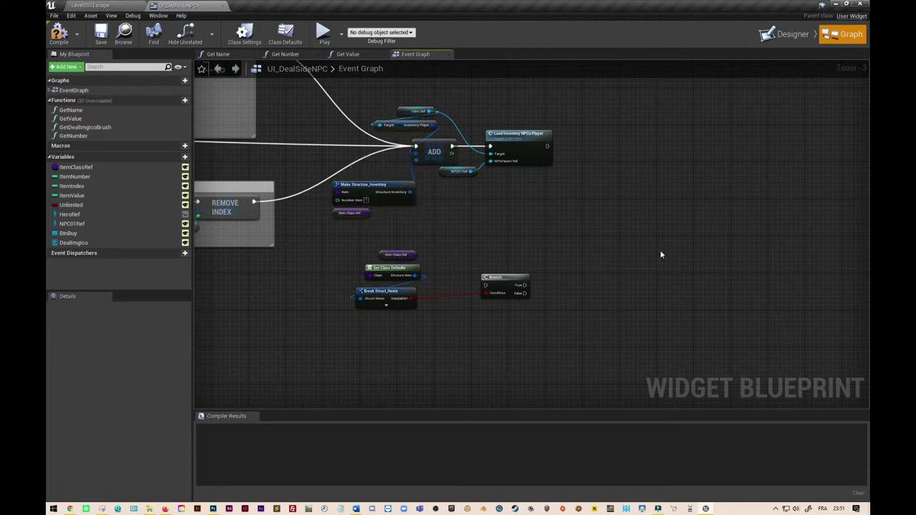
key("ctrl+v")
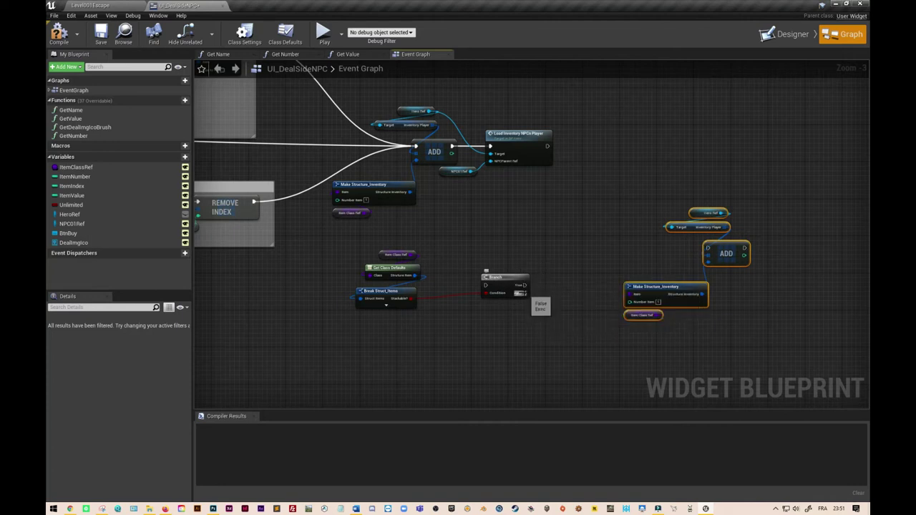
Wire the Branch False output into the copied ADD and place the copy beside the Branch.
left_click_drag(524, 293, 712, 259)
left_click_drag(575, 178, 750, 337)
left_click_drag(686, 289, 608, 340)
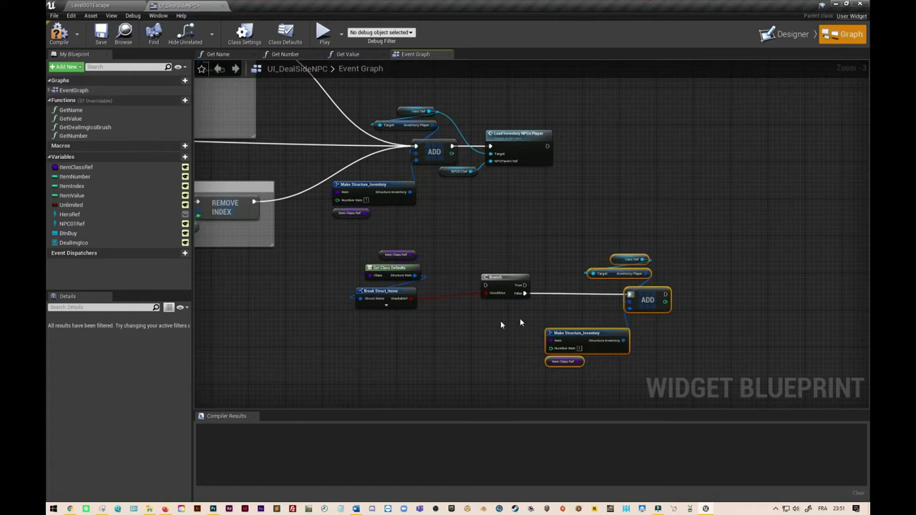
Feed HeroRef's Inventory Player into the copied ADD and delete the old getters.
left_click_drag(101, 215, 464, 310)
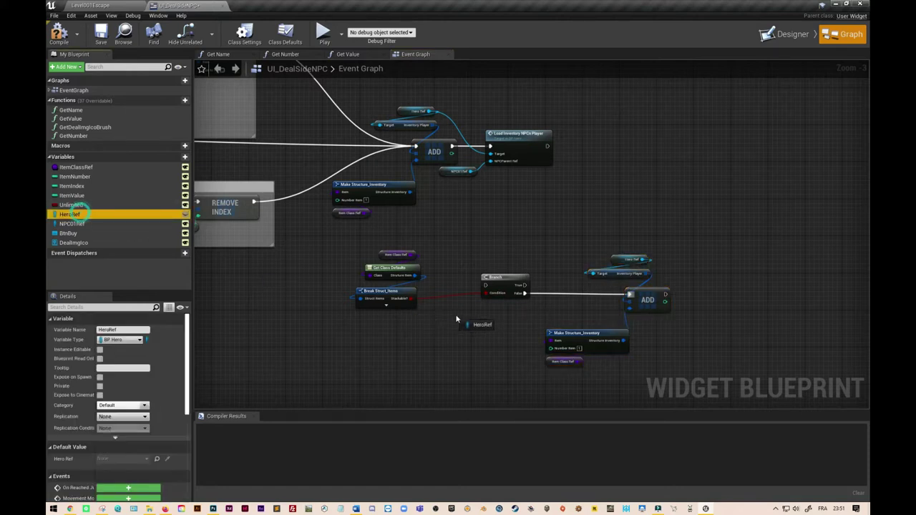
left_click(485, 319)
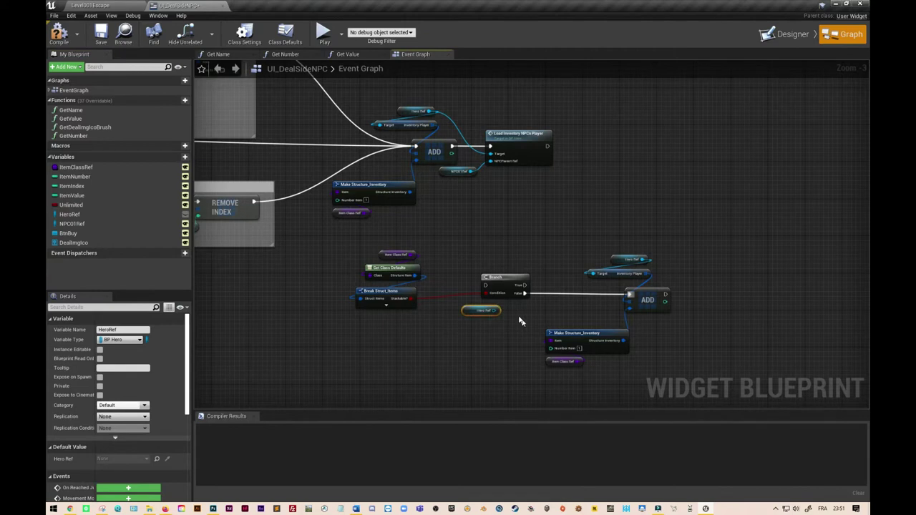
left_click_drag(494, 310, 538, 315)
type("inven")
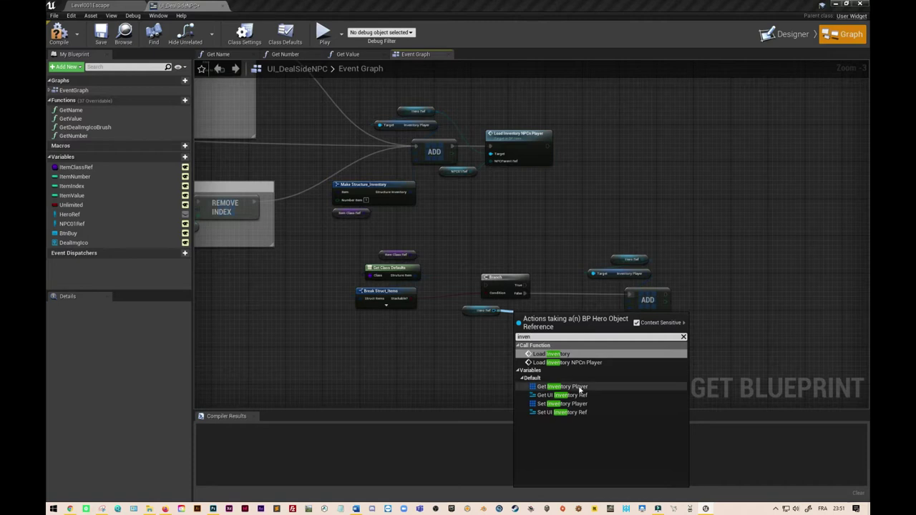
left_click(578, 386)
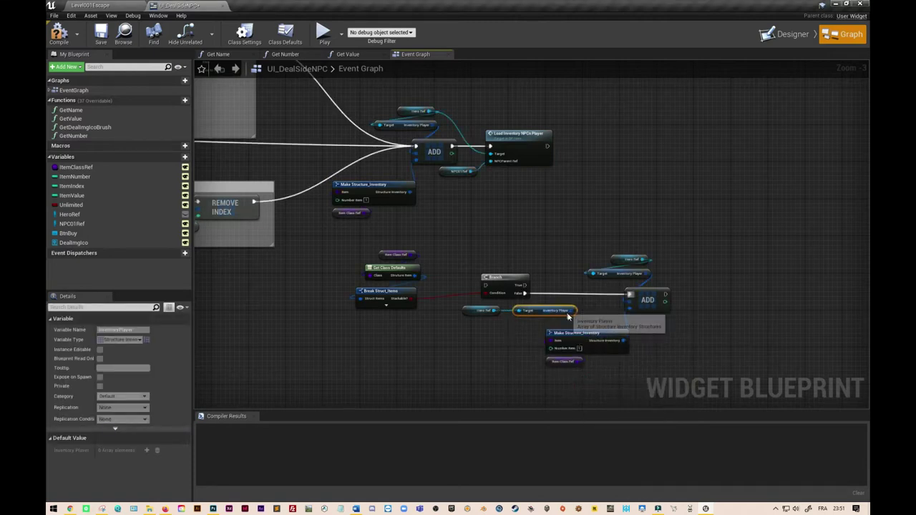
mouse_move(569, 313)
left_mouse_down()
mouse_move(627, 305)
mouse_move(627, 315)
left_mouse_up()
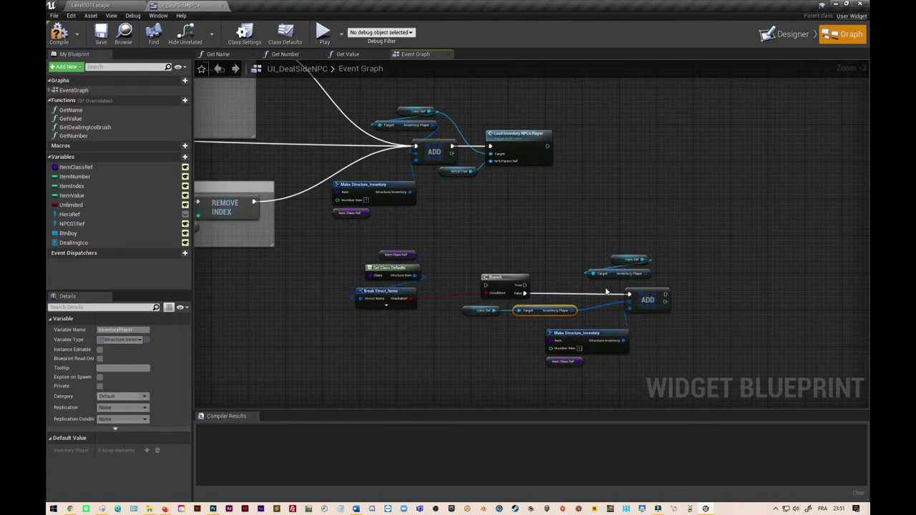
key("Delete")
Wrap the copied ADD group in a comment, starting the title 'Item non empila'.
mouse_move(583, 237)
left_mouse_down()
mouse_move(659, 281)
mouse_move(497, 322)
mouse_move(628, 302)
left_mouse_up()
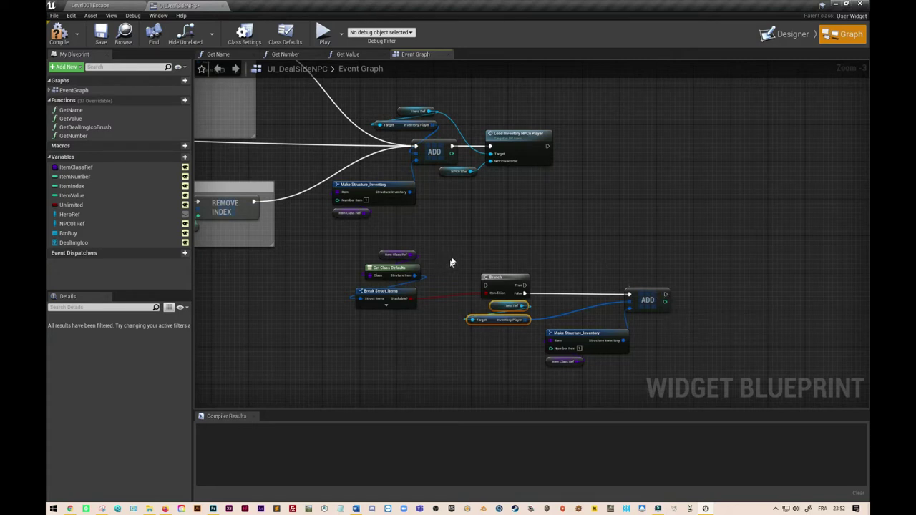
left_click_drag(461, 307, 615, 356)
left_click(647, 300, "shift")
left_click_drag(648, 300, 646, 328)
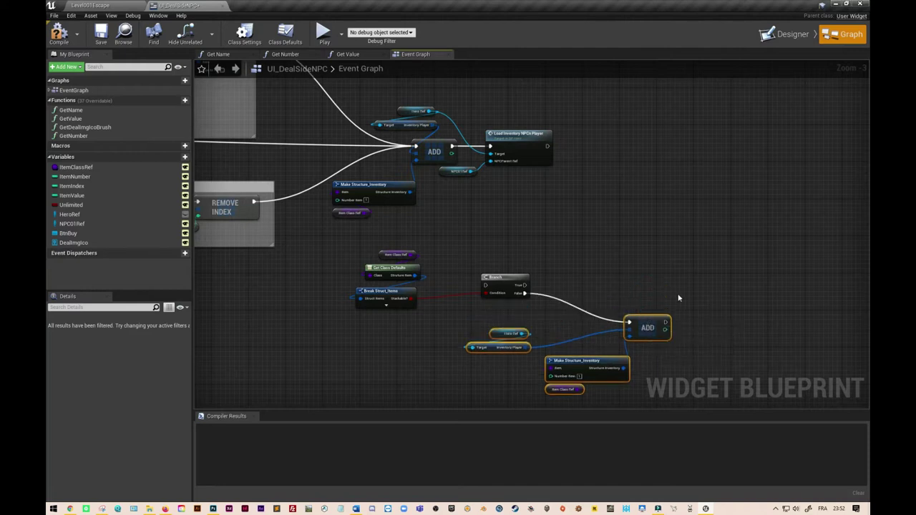
right_click_drag(677, 301, 680, 251)
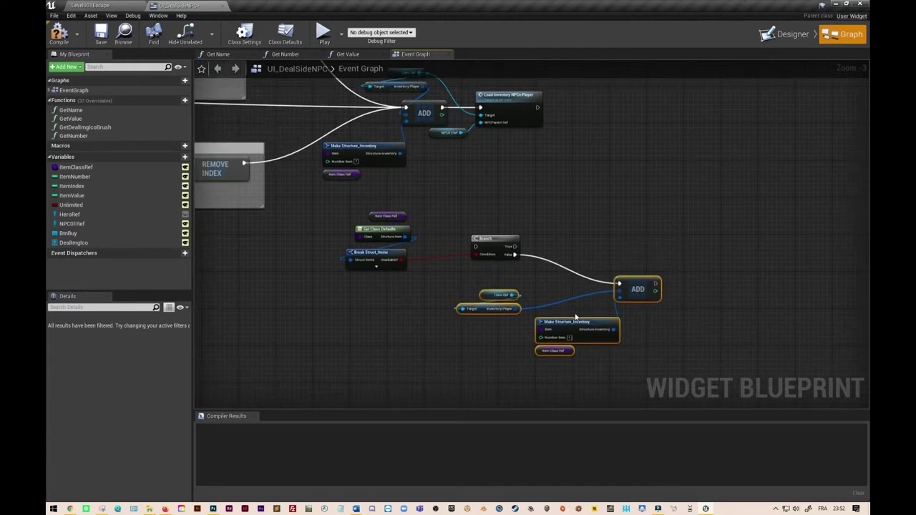
key("c")
type("Item non empila")
Complete the comment title 'Item non empilable - enregistre dans inventaire Hero' and nudge the box down.
key("BackSpace")
type("ble - ")
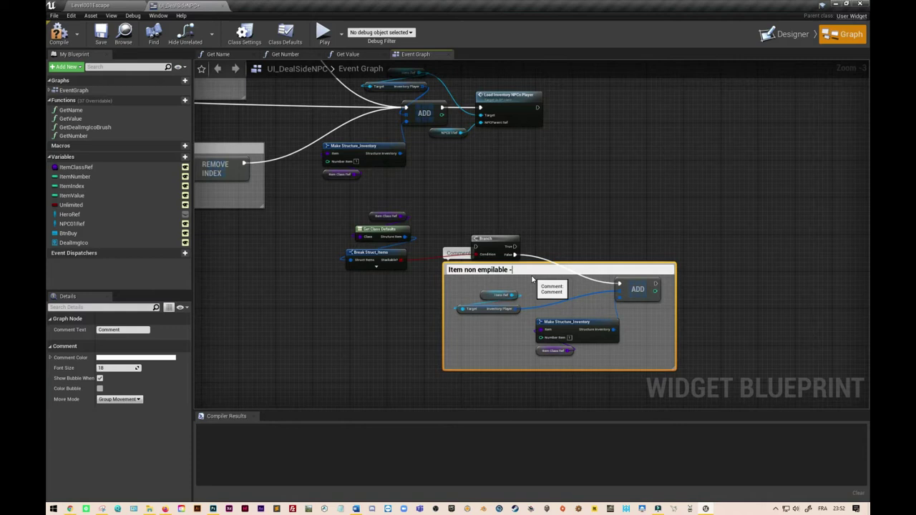
type("enregistre dans inventaire")
type(" Hero")
left_click(593, 244)
left_click_drag(635, 271, 630, 297)
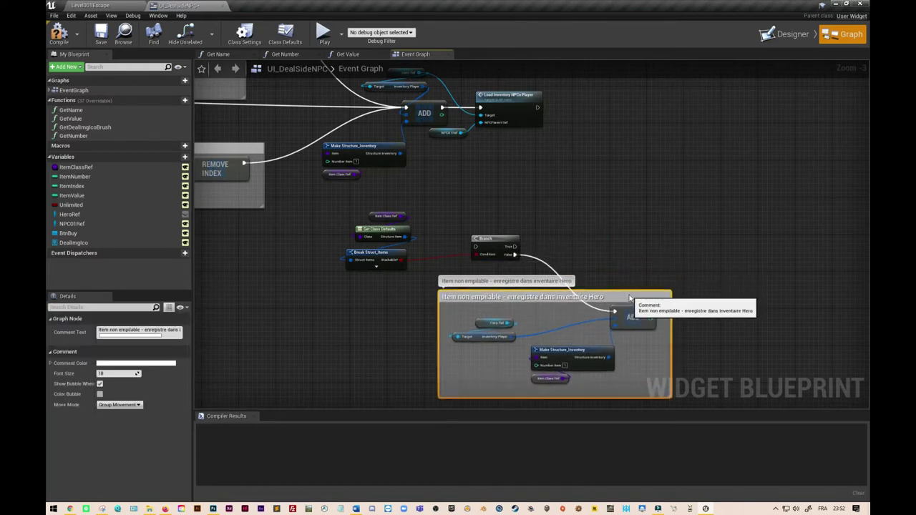
left_click(495, 244)
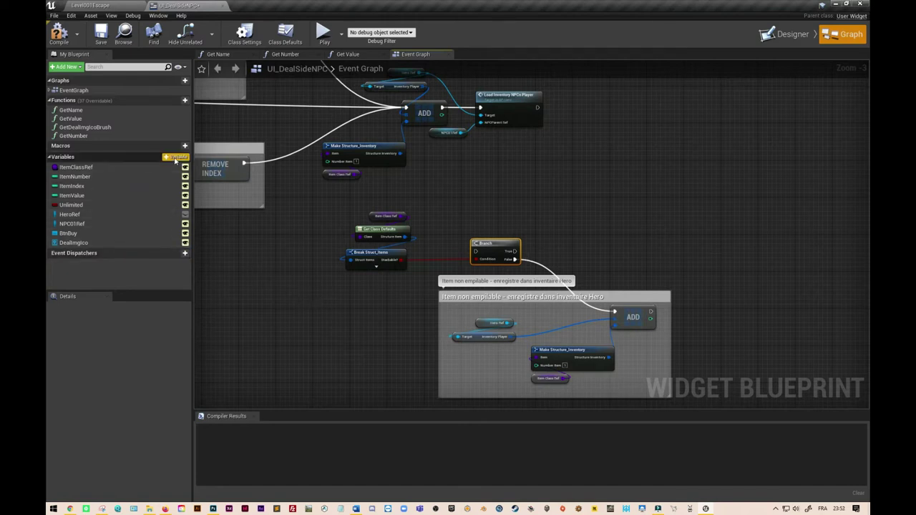
Create a new variable in My Blueprint named ItemFoundInventoryHero.
left_click(175, 157)
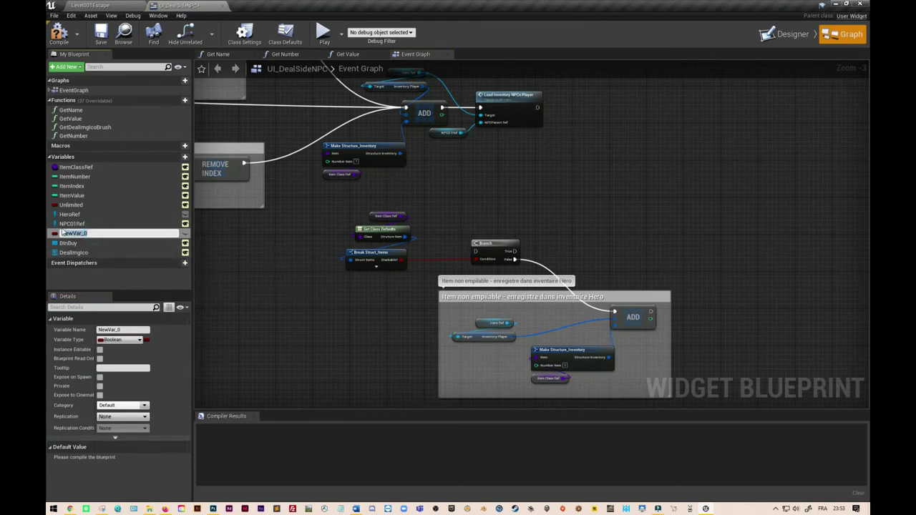
key("BackSpace")
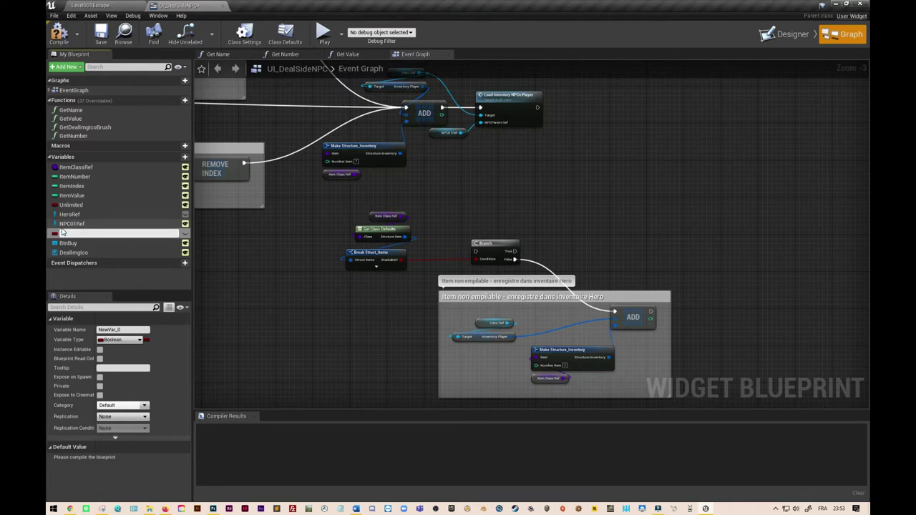
type("ItemFound")
type("InventoryHero")
left_click(292, 296)
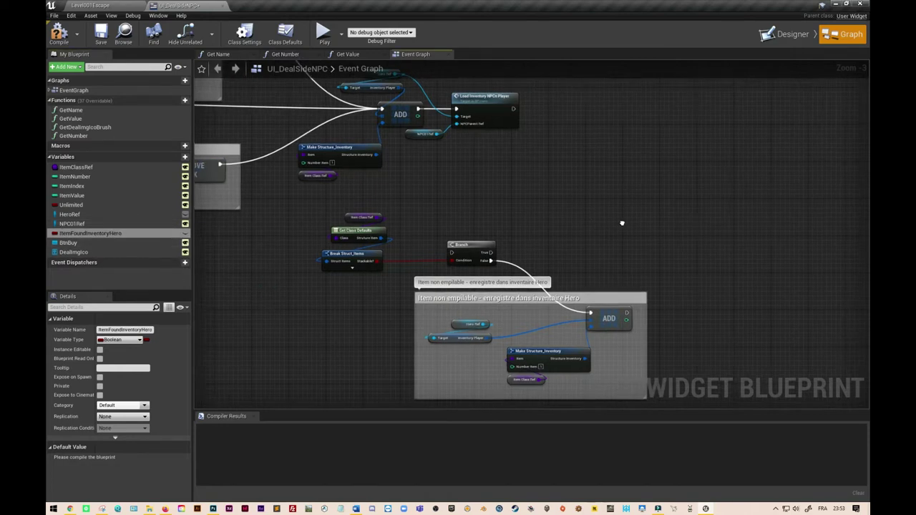
right_click_drag(621, 223, 553, 207)
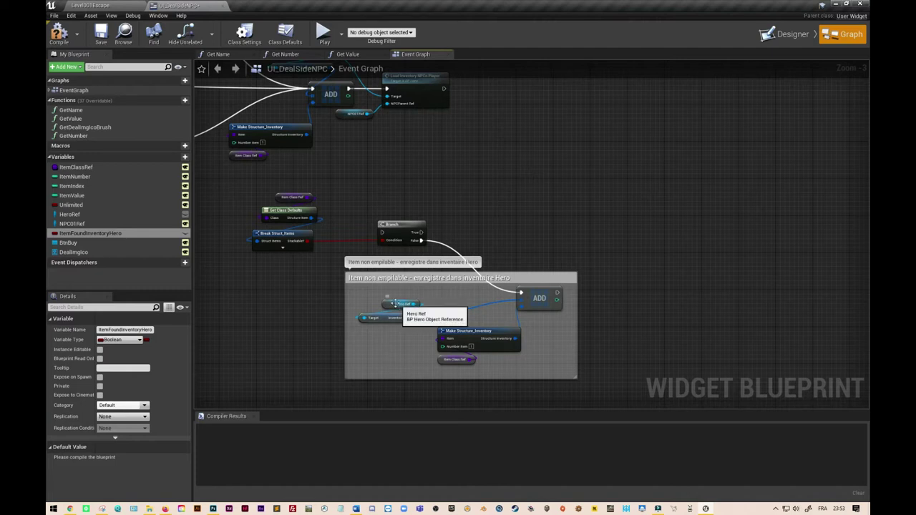
Duplicate the Hero Ref and Inventory Player nodes into open space.
left_click(401, 303)
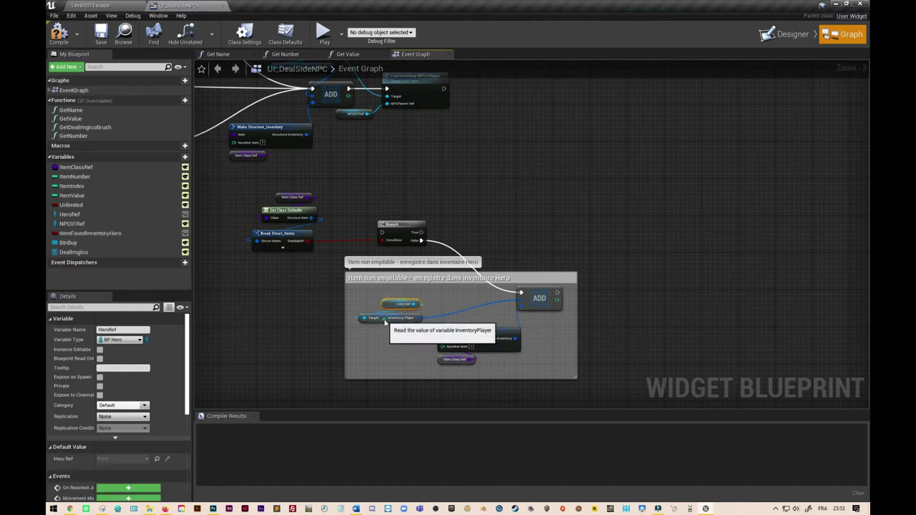
left_click(384, 320)
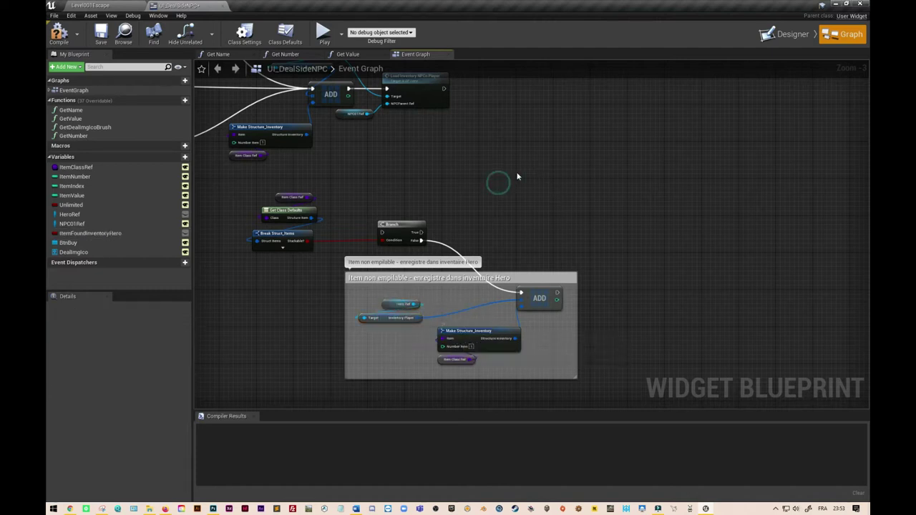
key("ctrl+v")
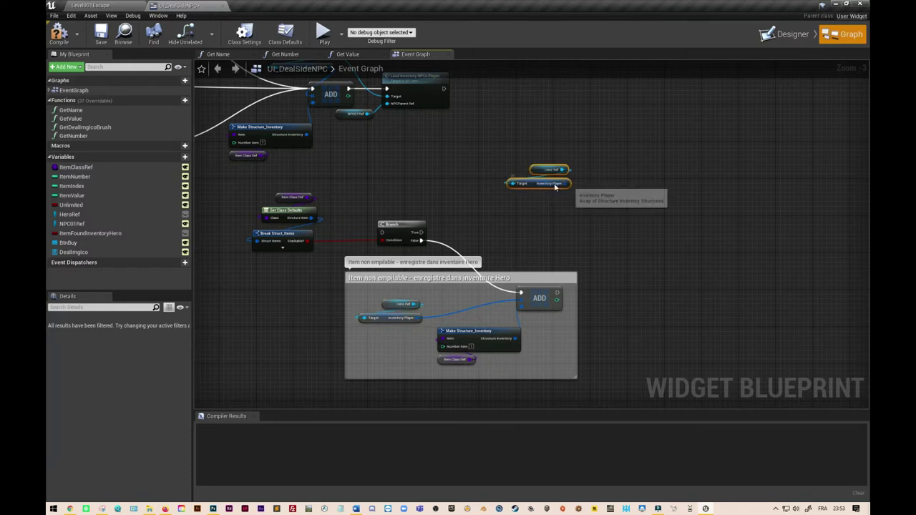
left_click_drag(533, 184, 450, 179)
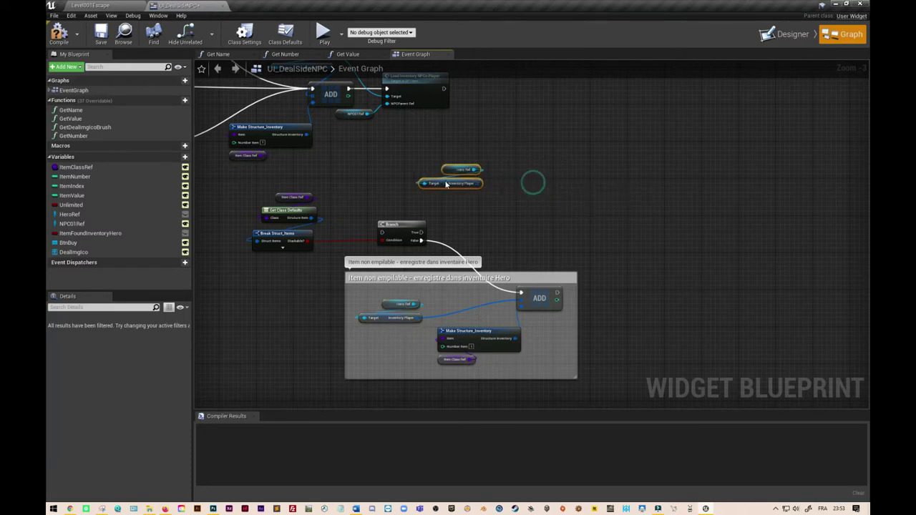
scroll(544, 128, "down", 4)
right_click_drag(554, 157, 564, 229)
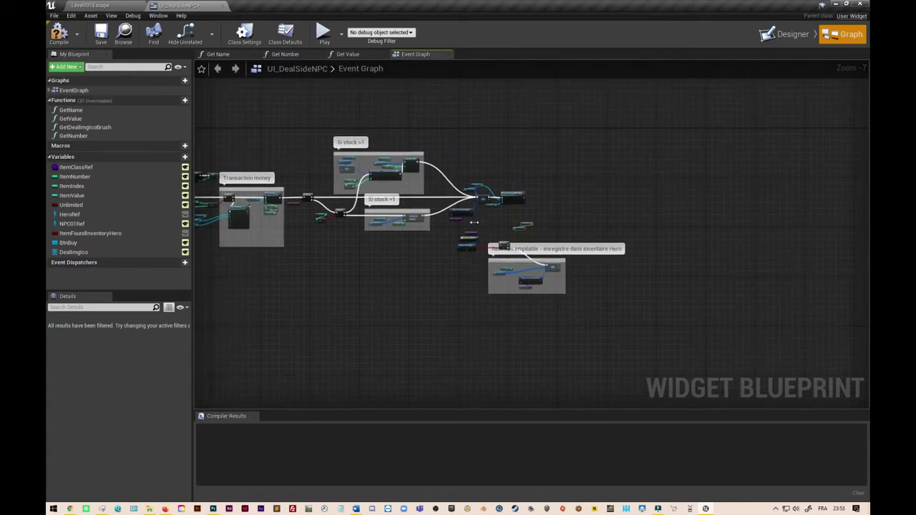
scroll(522, 229, "up", 1)
scroll(640, 303, "up", 1)
scroll(591, 250, "up", 2)
scroll(586, 243, "up", 1)
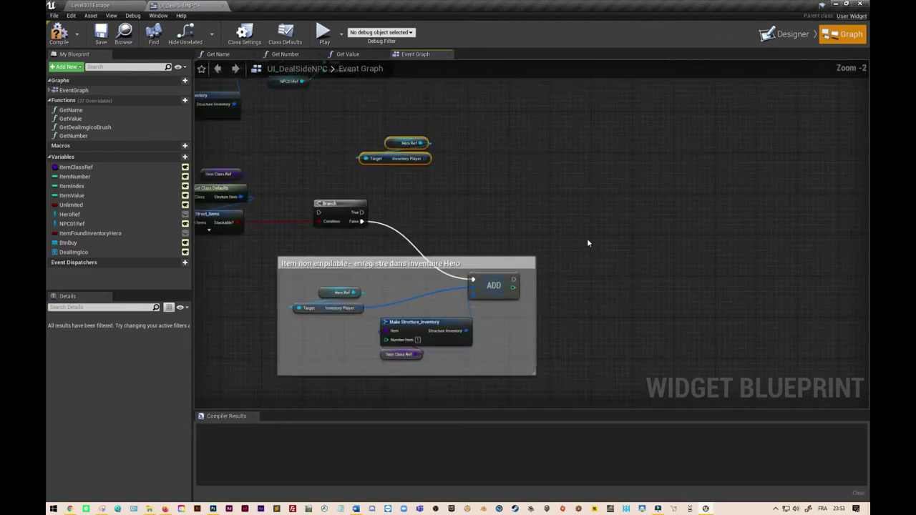
right_click_drag(587, 243, 669, 265)
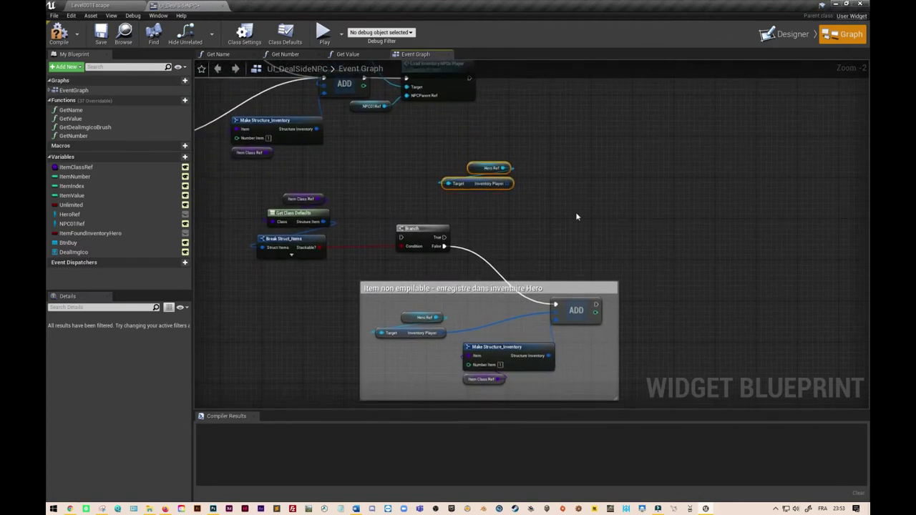
Loop over the copied Inventory Player with For Each Loop, breaking each element into Structure_Inventory.
left_click_drag(510, 183, 582, 189)
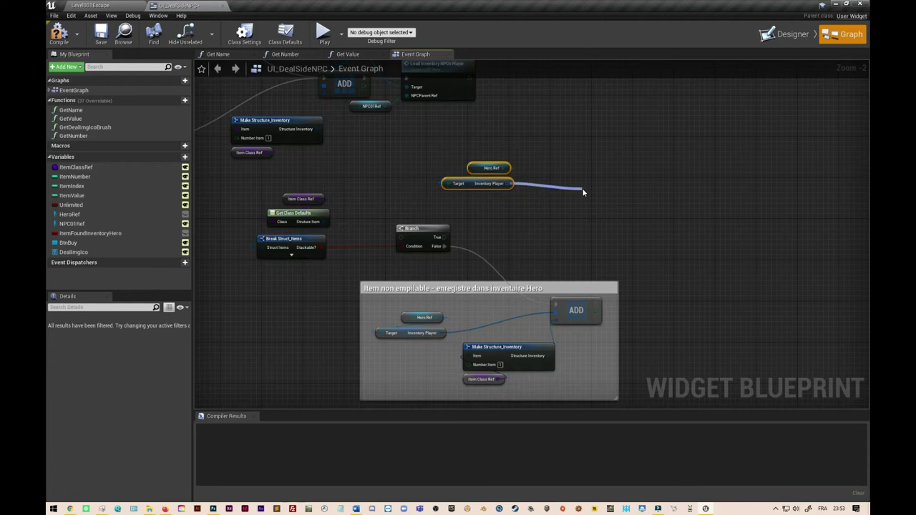
type("for each loop")
left_click(624, 241)
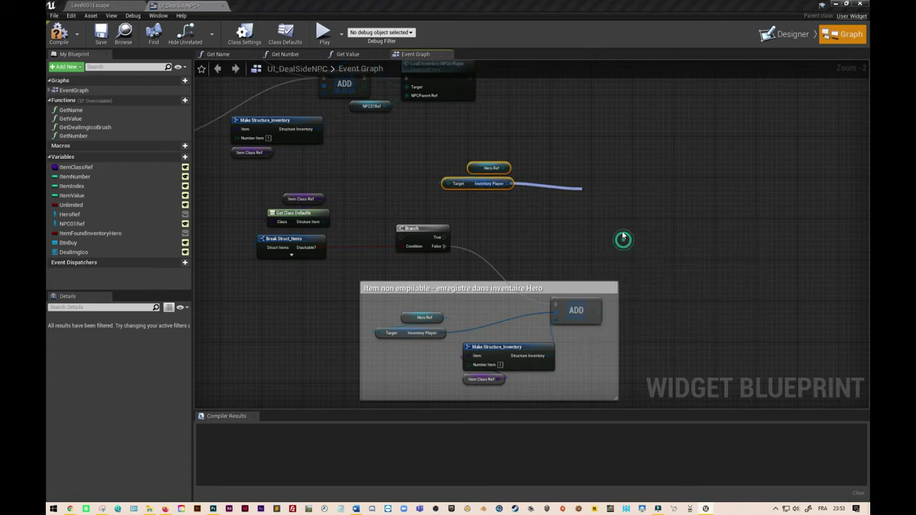
left_click_drag(573, 173, 573, 168)
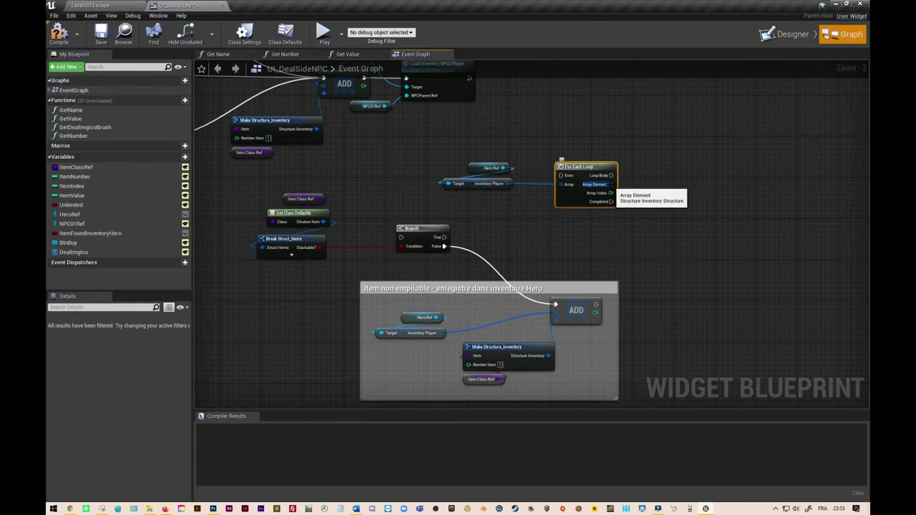
left_click_drag(607, 184, 672, 206)
type("break struct")
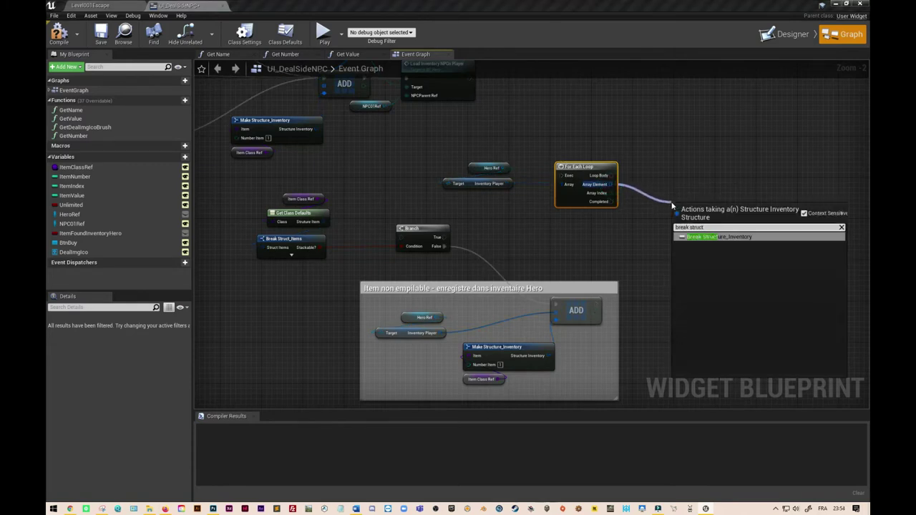
left_click(748, 237)
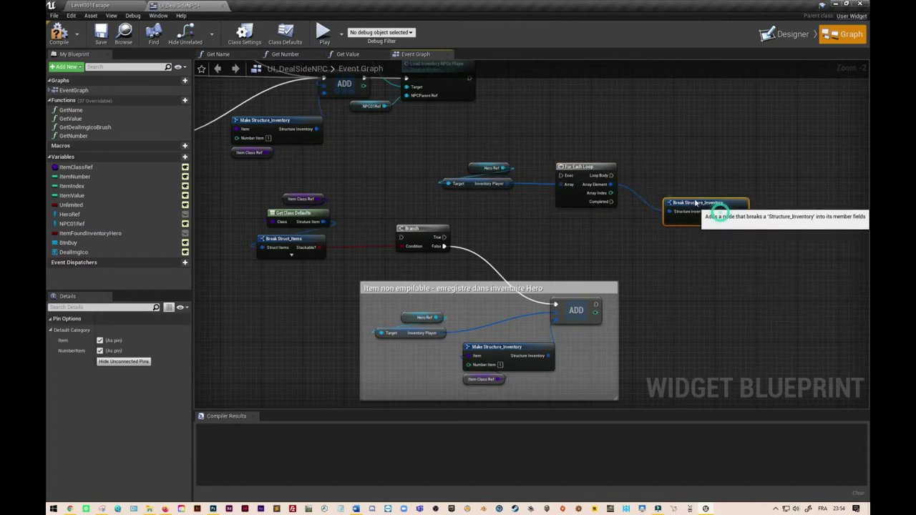
left_click_drag(697, 219, 671, 202)
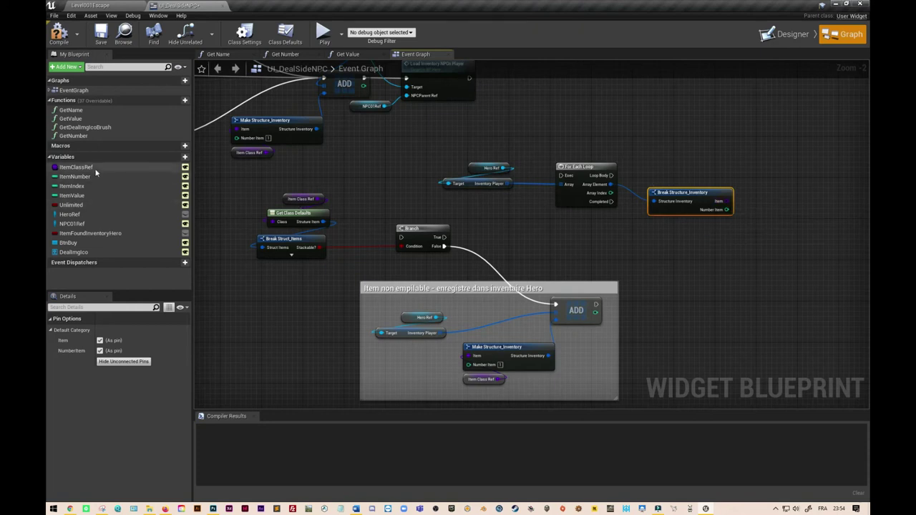
Add an Item Class Ref getter and an == node on the entry's Item.
left_click_drag(78, 167, 662, 242)
left_click(677, 242)
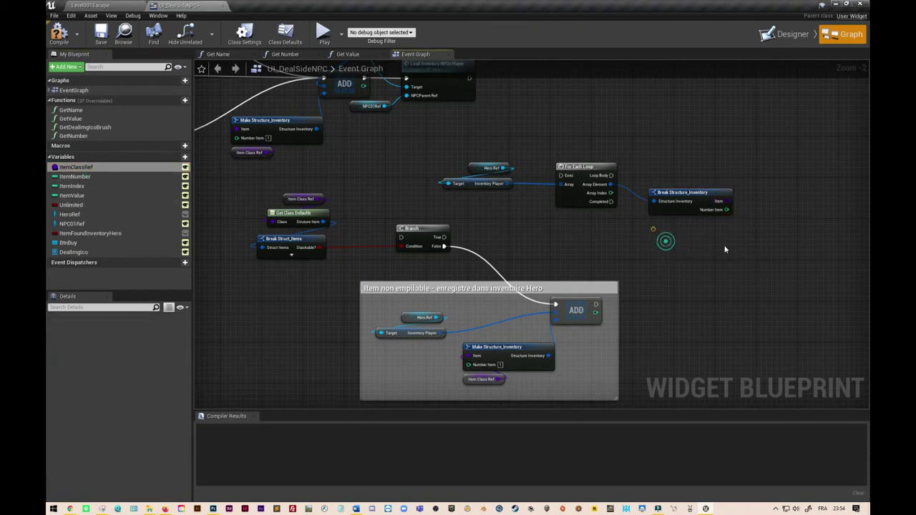
left_click_drag(668, 238, 703, 242)
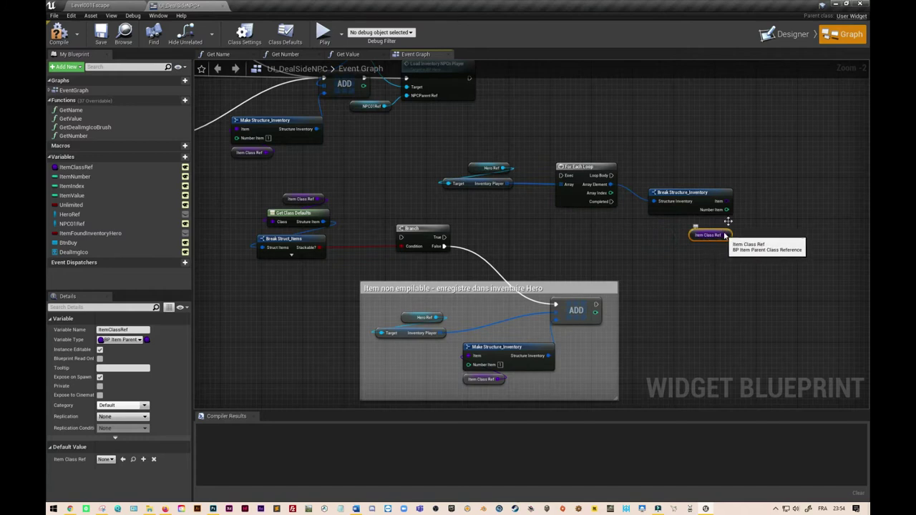
left_click_drag(726, 201, 759, 218)
type("==")
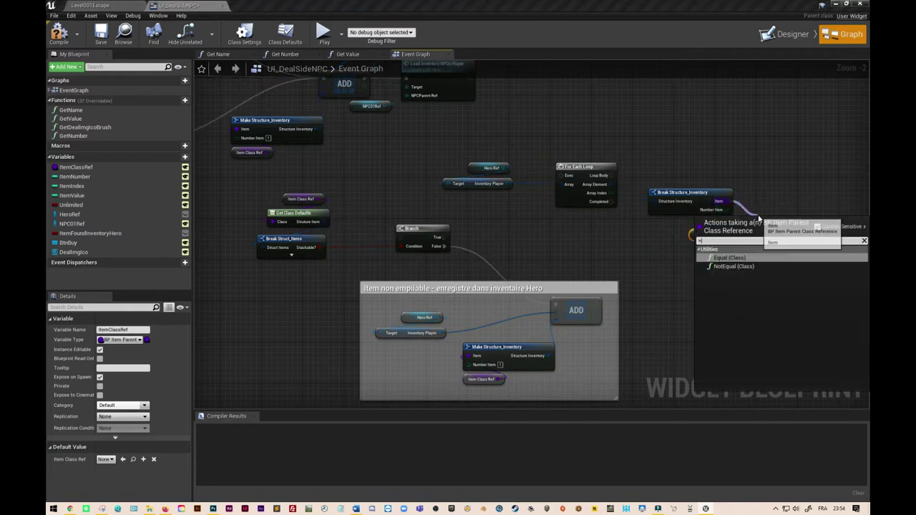
left_click(758, 258)
Compare the entry's Item against Item Class Ref.
left_click_drag(728, 235, 760, 228)
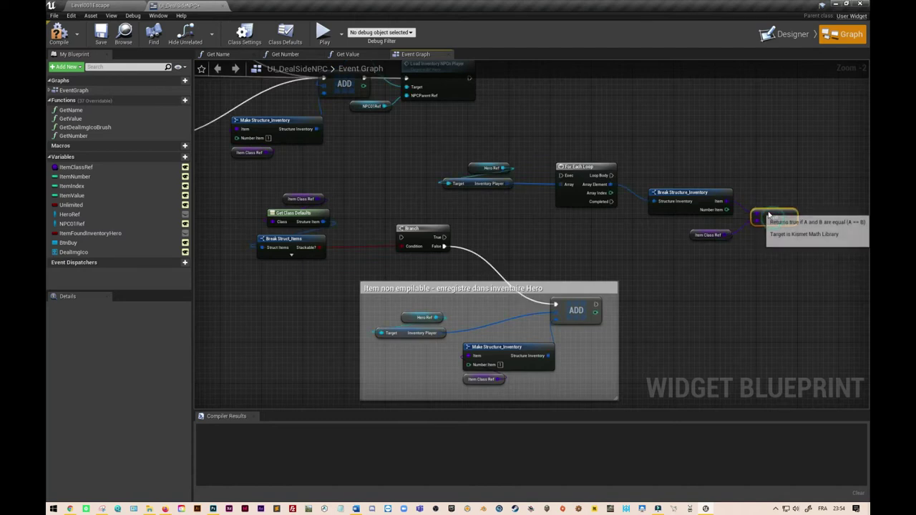
right_click_drag(766, 251, 672, 261)
left_click(610, 244)
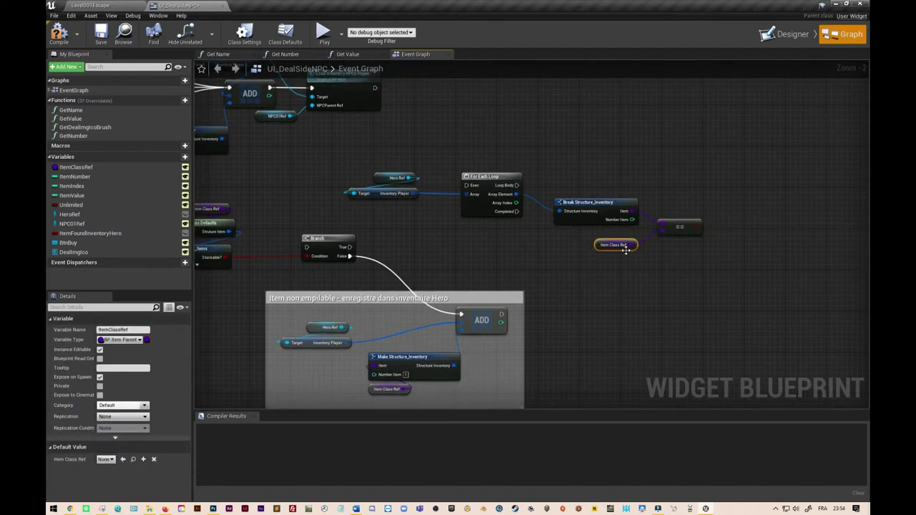
left_click_drag(614, 246, 621, 239)
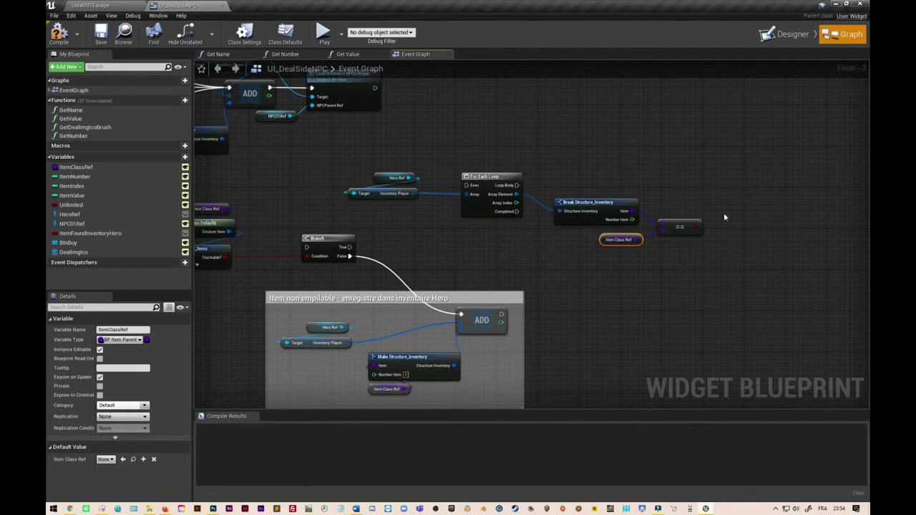
Set ItemFoundInventoryHero to the comparison result on each Loop Body iteration.
mouse_move(90, 233)
left_mouse_down()
mouse_move(700, 178)
mouse_move(701, 225)
left_mouse_up()
left_click(740, 193)
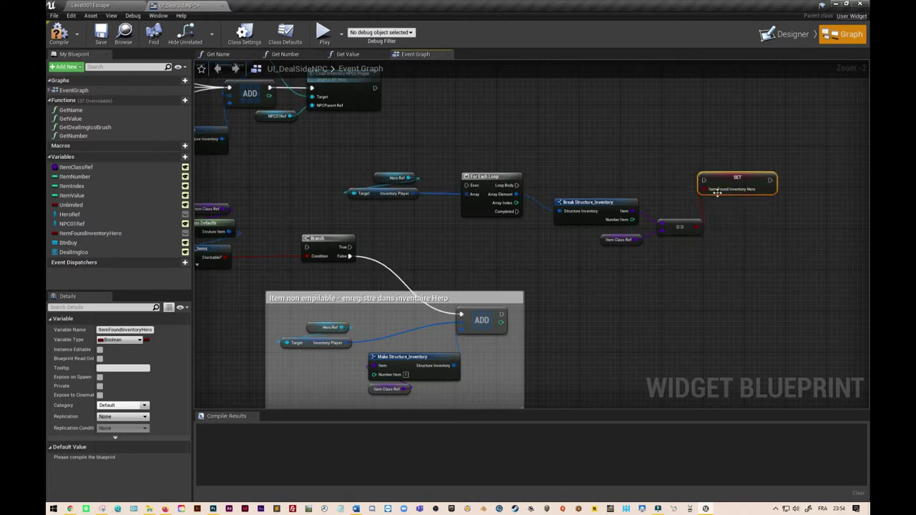
left_click_drag(724, 183, 739, 184)
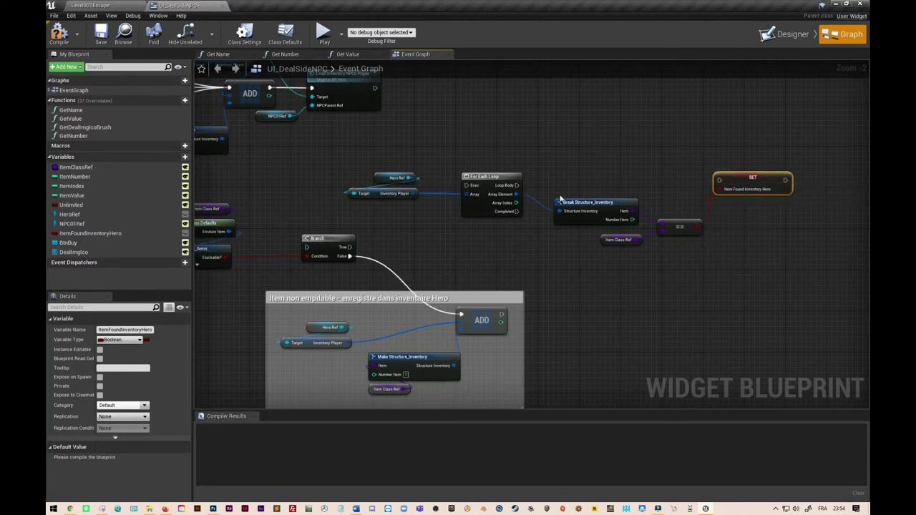
left_click_drag(516, 186, 724, 188)
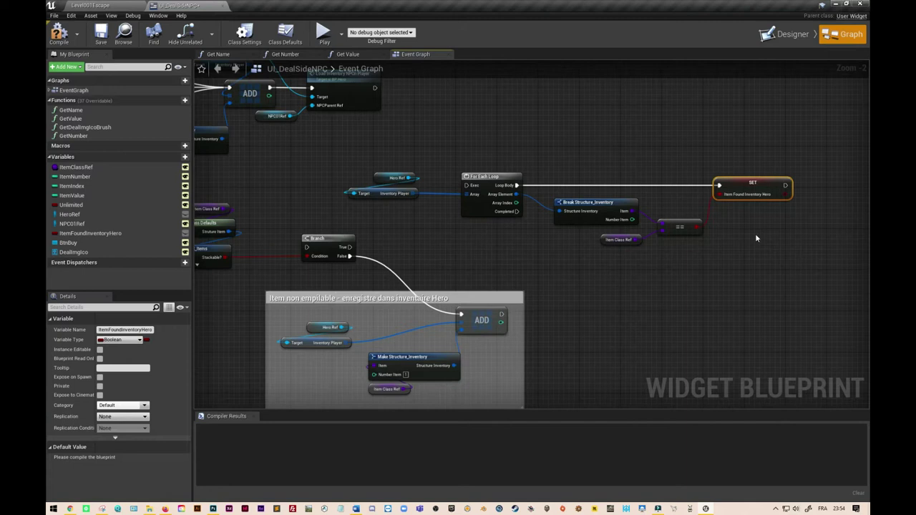
Add a Branch after SET ItemFoundInventoryHero, using that variable as its condition.
right_click_drag(755, 238, 694, 230)
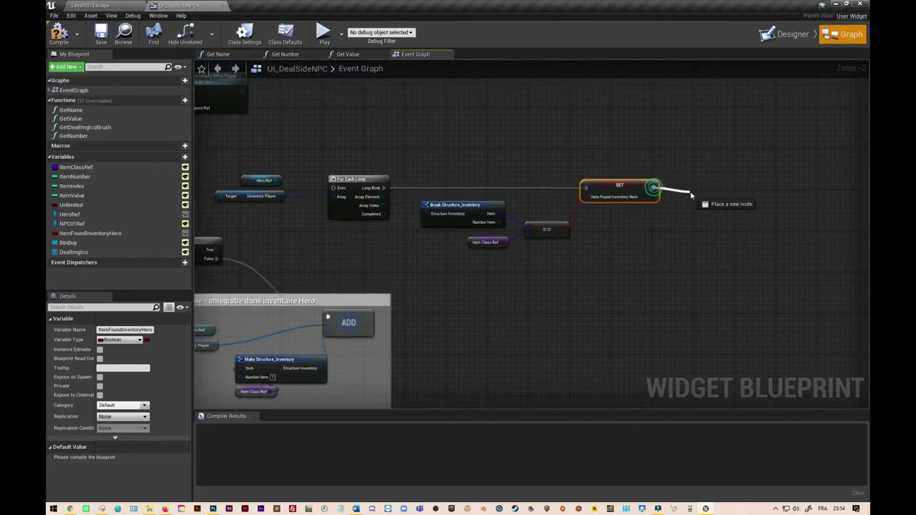
left_click_drag(653, 188, 695, 189)
type("branch")
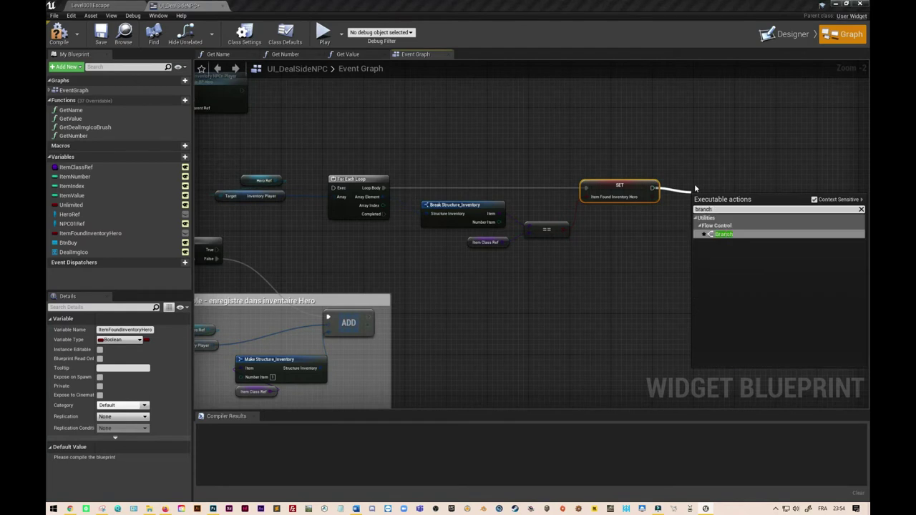
left_click(722, 235)
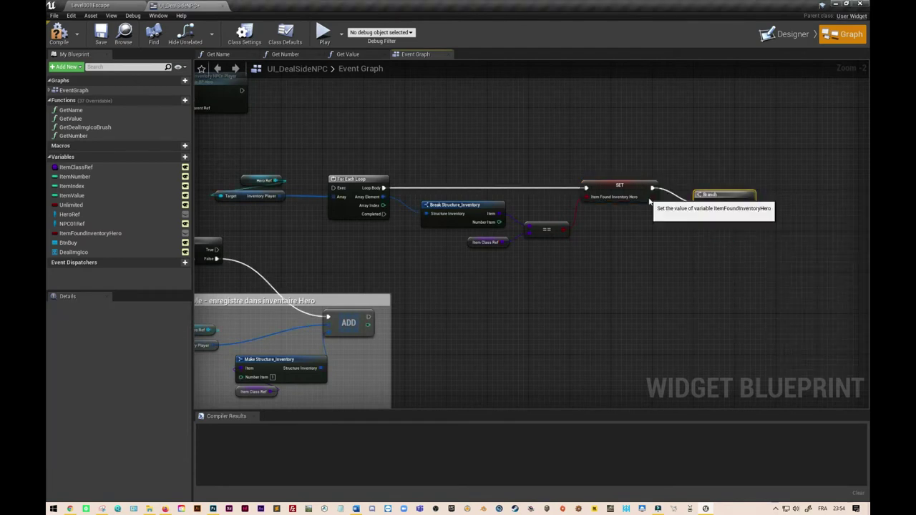
mouse_move(654, 197)
left_mouse_down()
mouse_move(699, 212)
mouse_move(725, 192)
mouse_move(709, 182)
left_mouse_up()
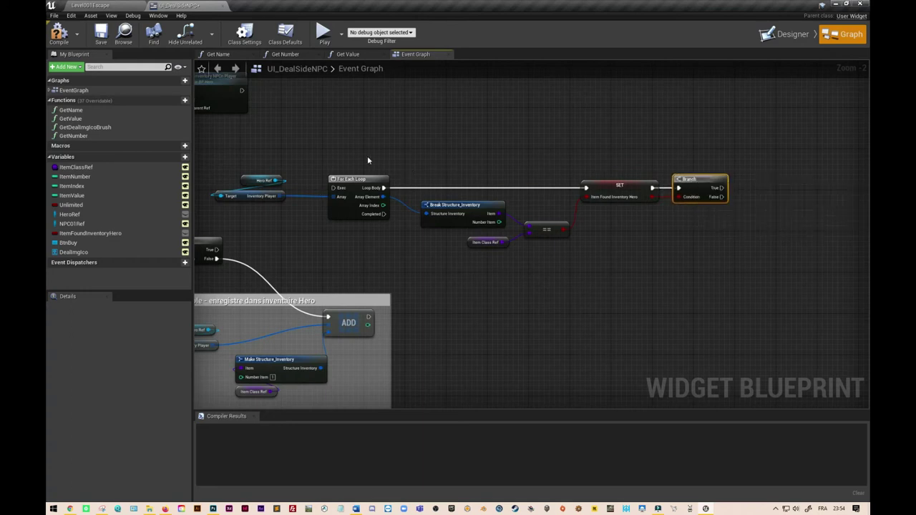
left_click(350, 184)
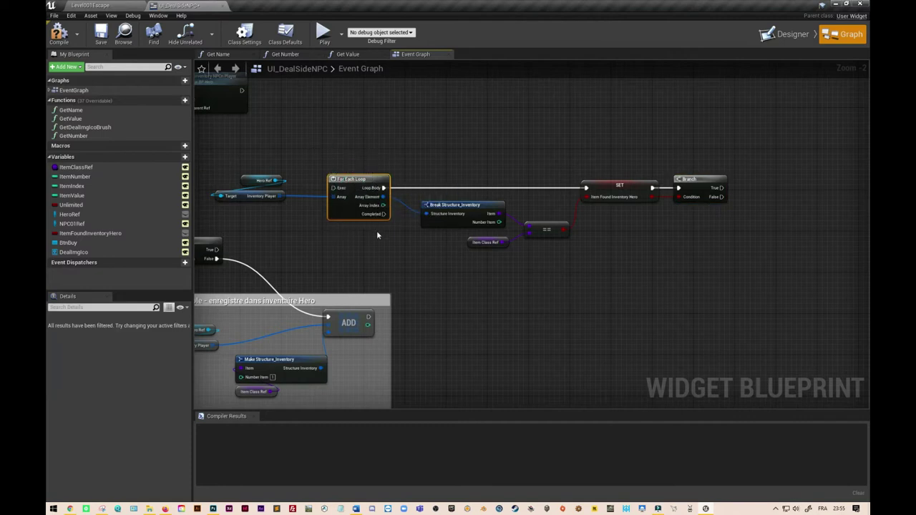
Replace the plain loop with a For Each Loop with Break over Inventory Player.
key("Delete")
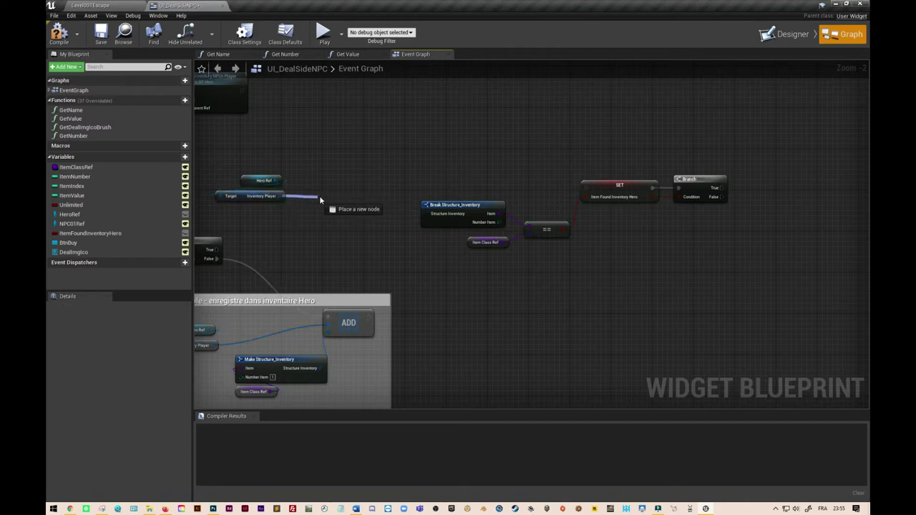
left_click_drag(282, 195, 319, 195)
type("for each ")
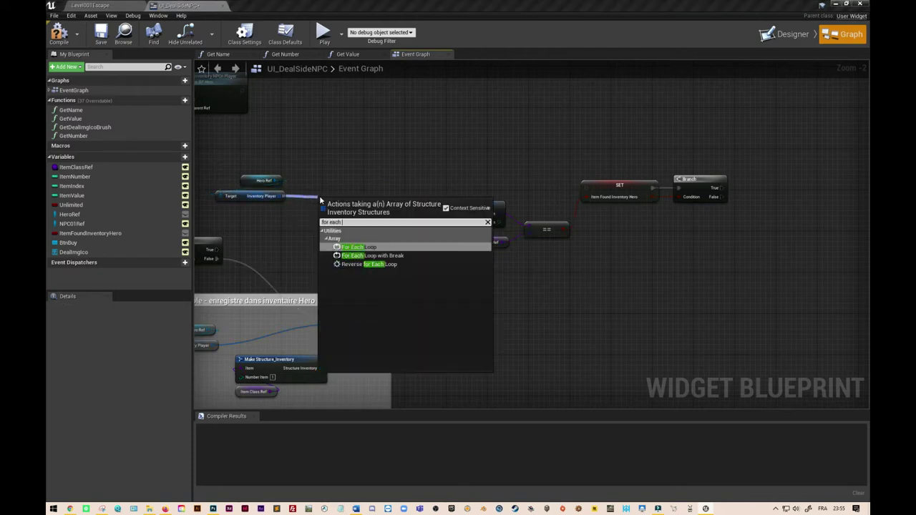
type("loop with bre")
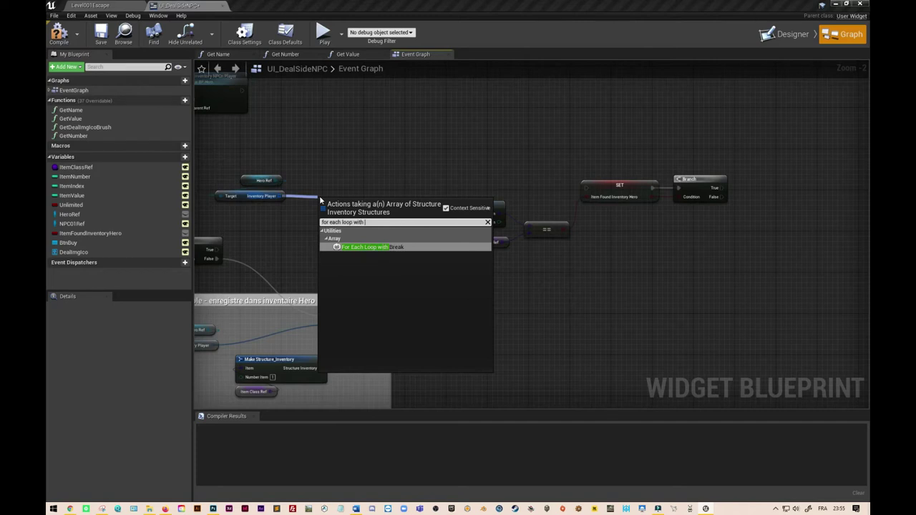
left_click(368, 247)
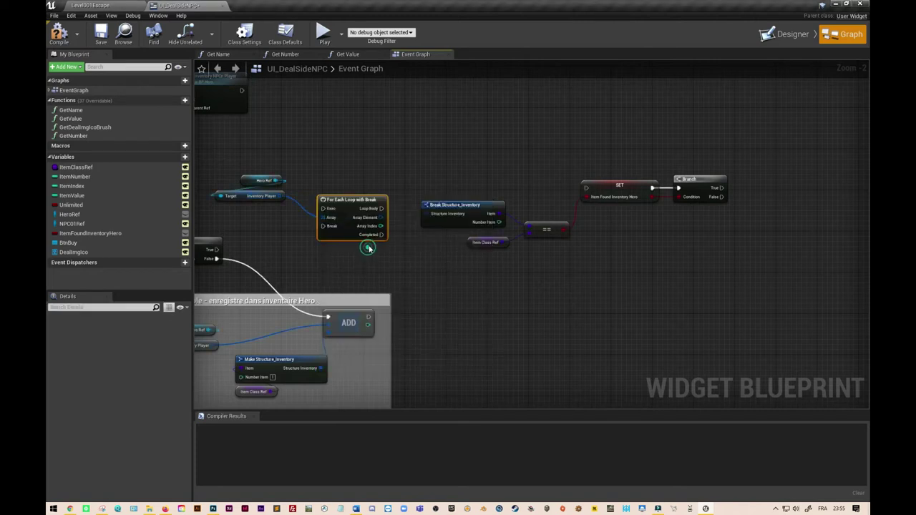
mouse_move(355, 199)
left_mouse_down()
mouse_move(356, 180)
mouse_move(585, 189)
left_mouse_up()
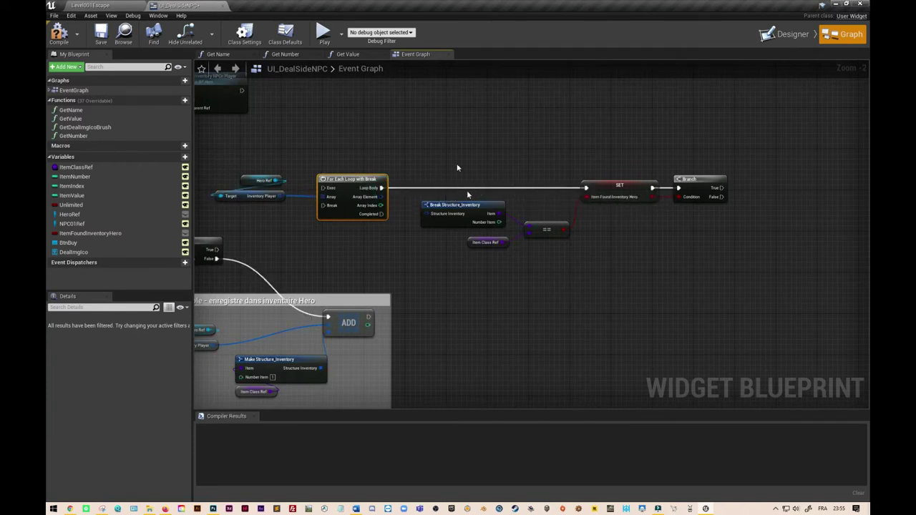
Route Branch True back to the loop's Break via a reroute, and feed Array Element into Break Structure_Inventory.
left_click_drag(721, 188, 322, 188)
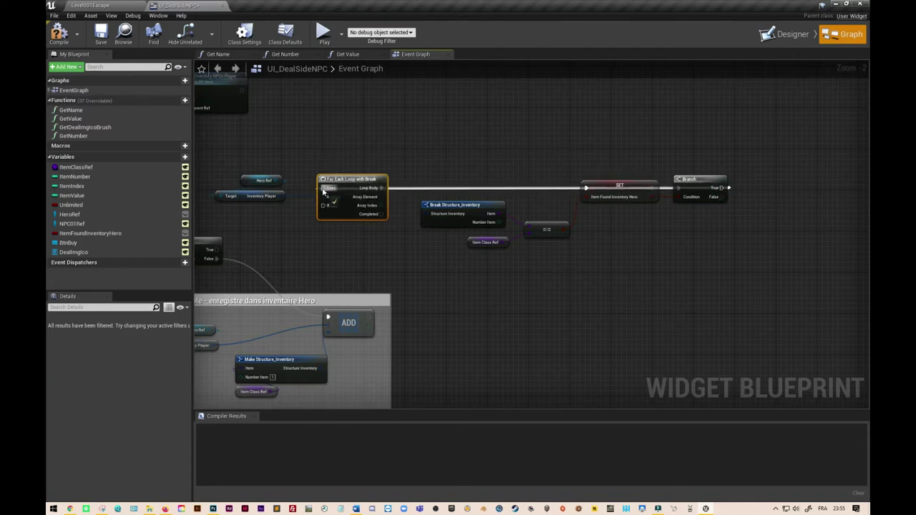
left_click(451, 189)
left_click_drag(451, 189, 725, 163)
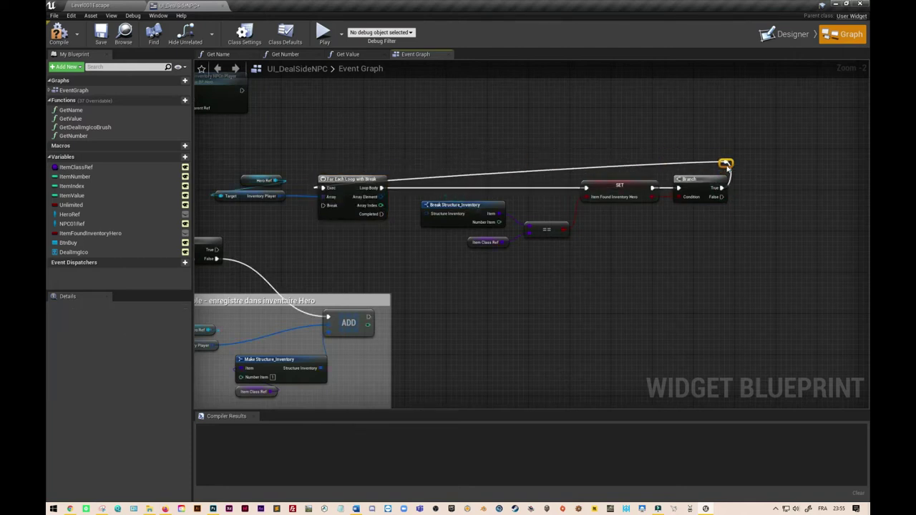
double_click(440, 179)
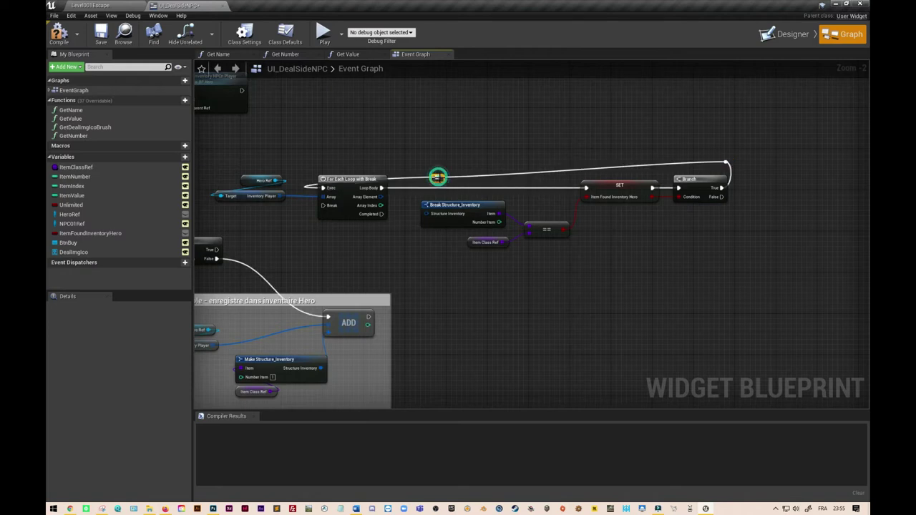
mouse_move(440, 179)
left_mouse_down()
mouse_move(328, 158)
mouse_move(322, 169)
left_mouse_up()
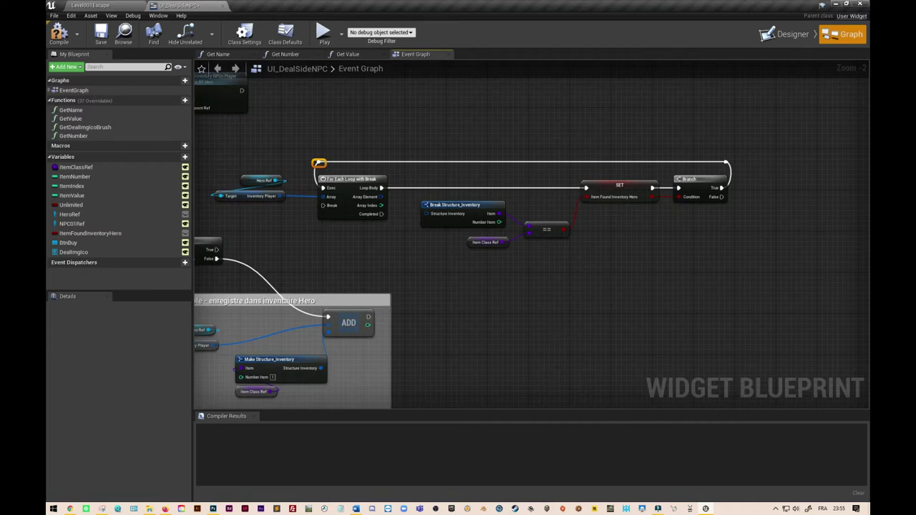
left_click_drag(381, 197, 426, 213)
Add a Branch node on the For Each Loop's Completed output.
left_click_drag(382, 214, 471, 279)
type("branch")
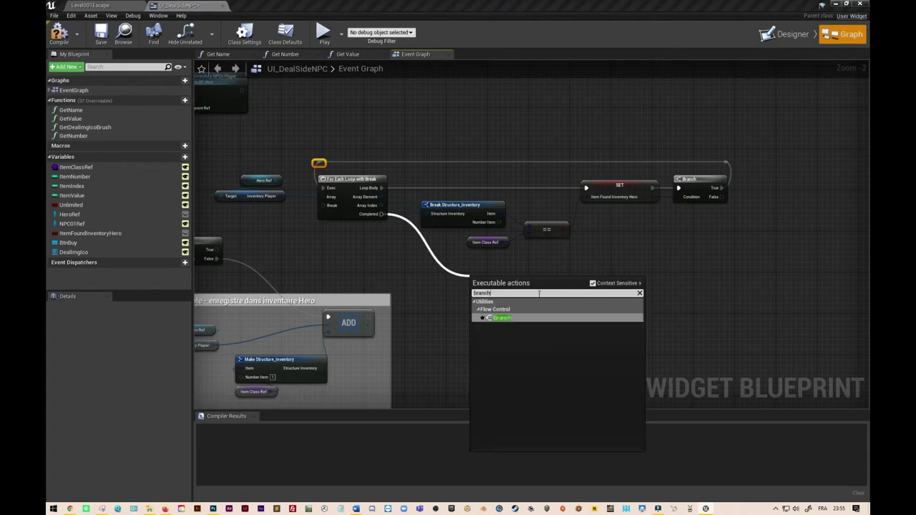
left_click(546, 322)
left_click_drag(503, 281, 485, 262)
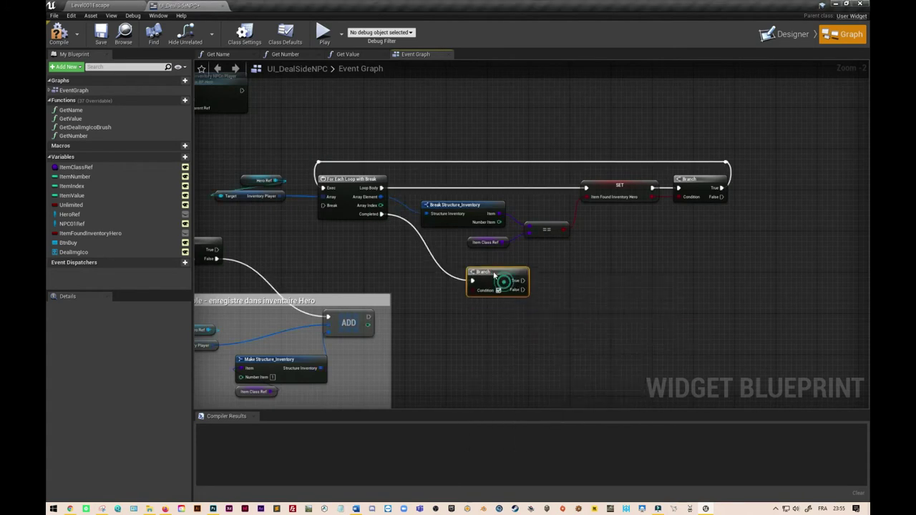
Place an ItemFoundInventoryHero getter beside the new Branch and tidy the loop nodes.
mouse_move(90, 233)
left_mouse_down()
mouse_move(424, 267)
mouse_move(457, 280)
left_mouse_up()
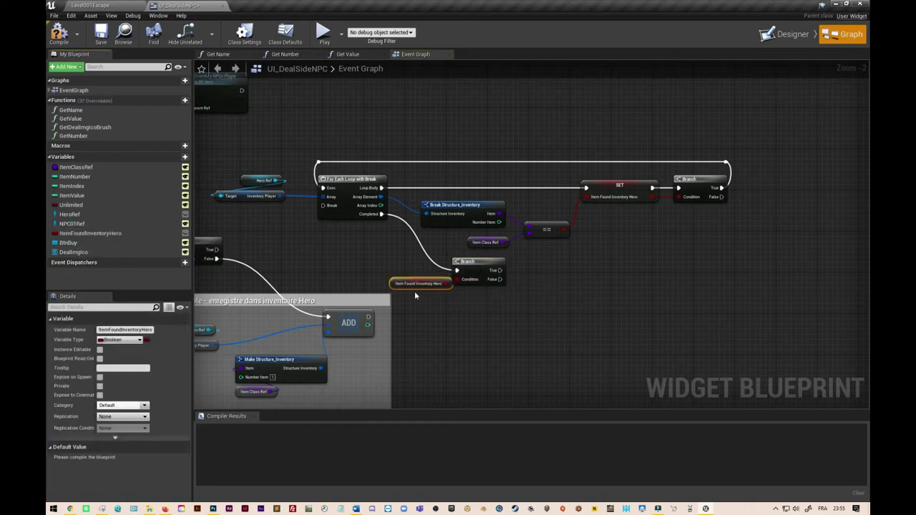
left_click_drag(393, 284, 378, 279)
left_click_drag(247, 136, 724, 272)
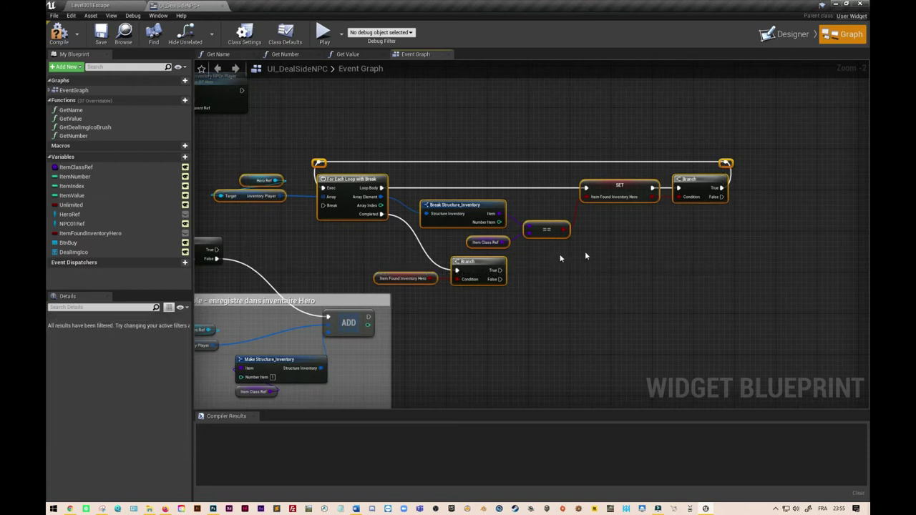
left_click_drag(485, 262, 543, 286)
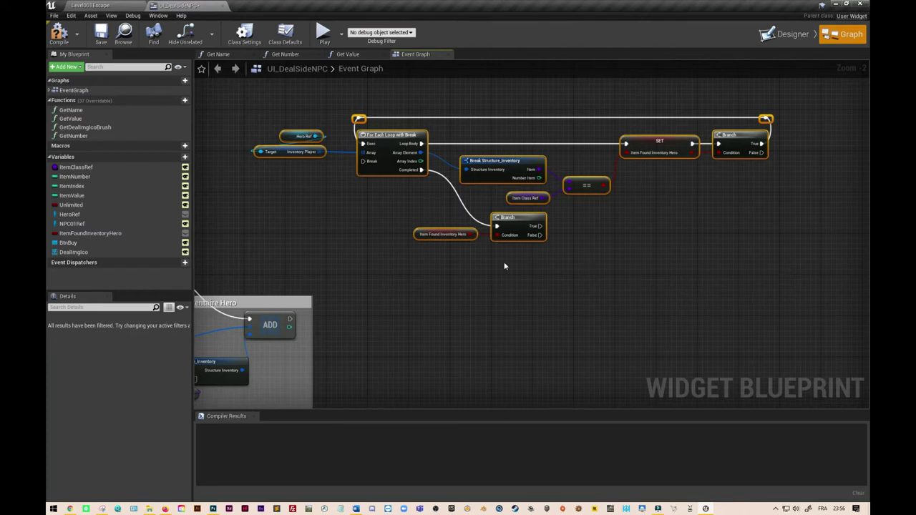
Move the Item non empilable comment group and its stackable-check nodes to the right.
right_click_drag(535, 291, 540, 244)
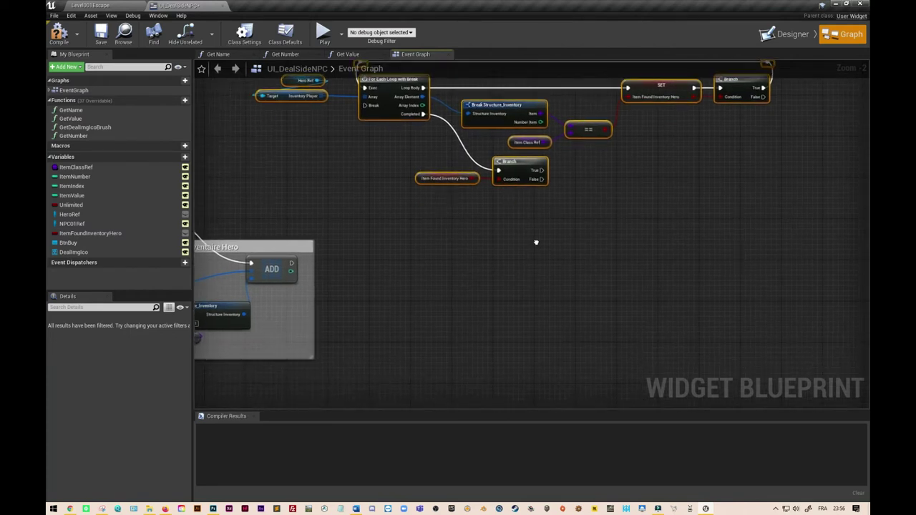
right_click_drag(345, 230, 605, 224)
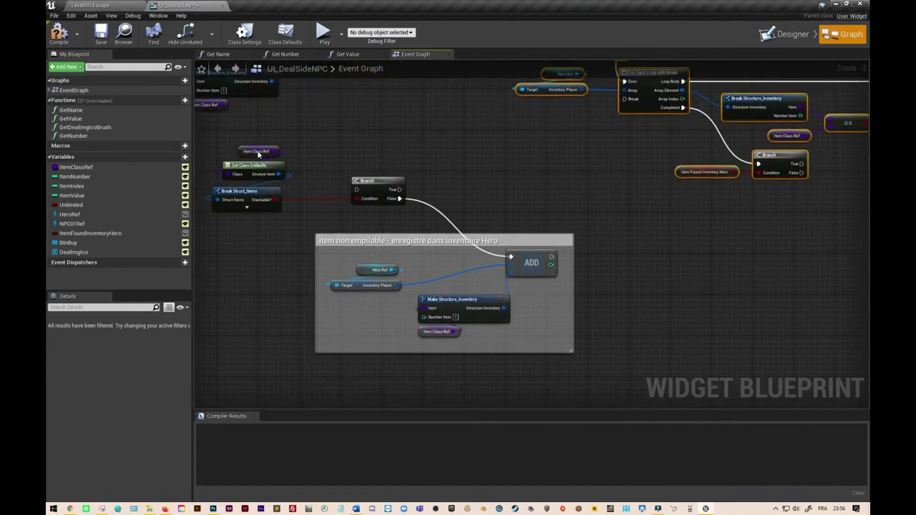
left_click_drag(214, 136, 571, 385)
left_click_drag(512, 242, 794, 277)
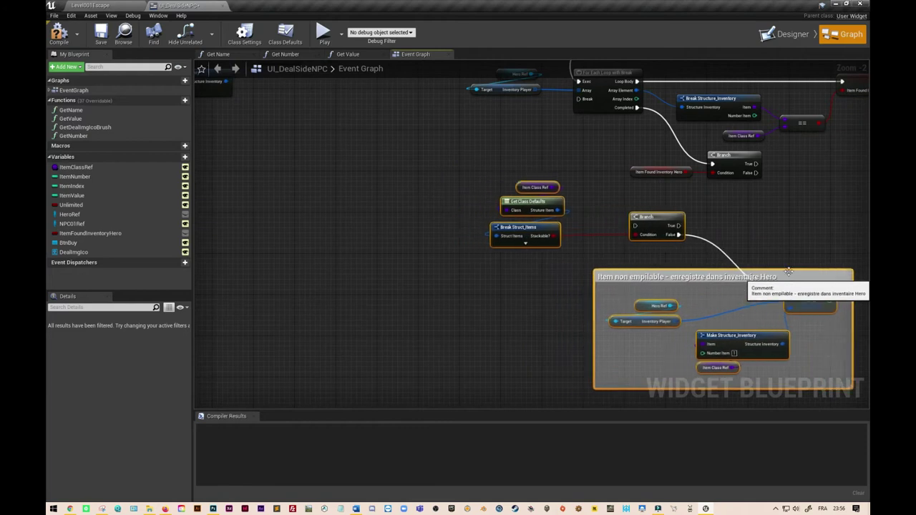
right_click_drag(799, 275, 651, 236)
left_click_drag(651, 236, 687, 236)
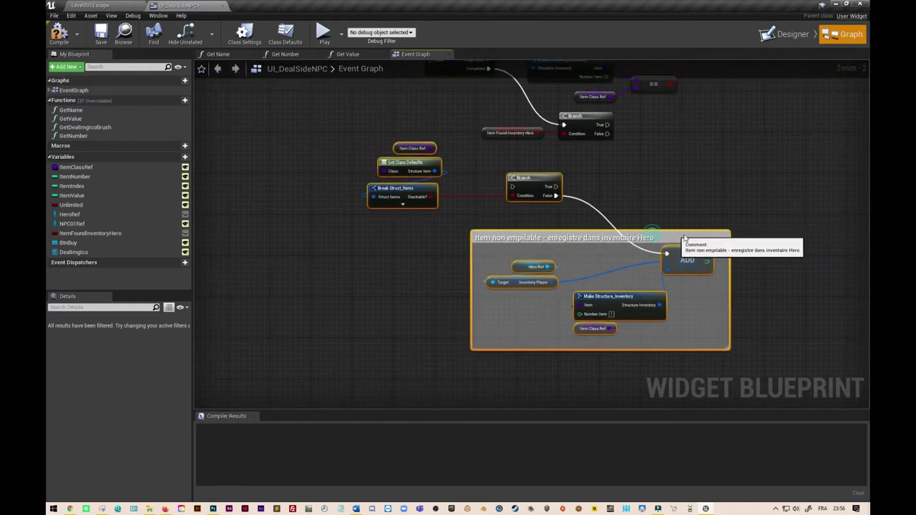
Wire the new Branch's False output into ADD, then select Hero Ref and Inventory Player.
left_click_drag(607, 134, 679, 256)
right_click_drag(431, 252, 395, 326)
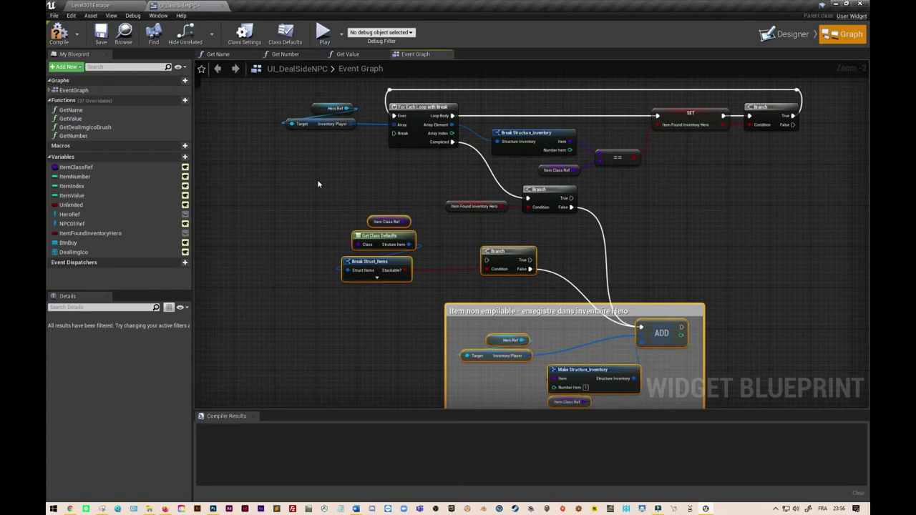
left_click_drag(276, 102, 331, 152)
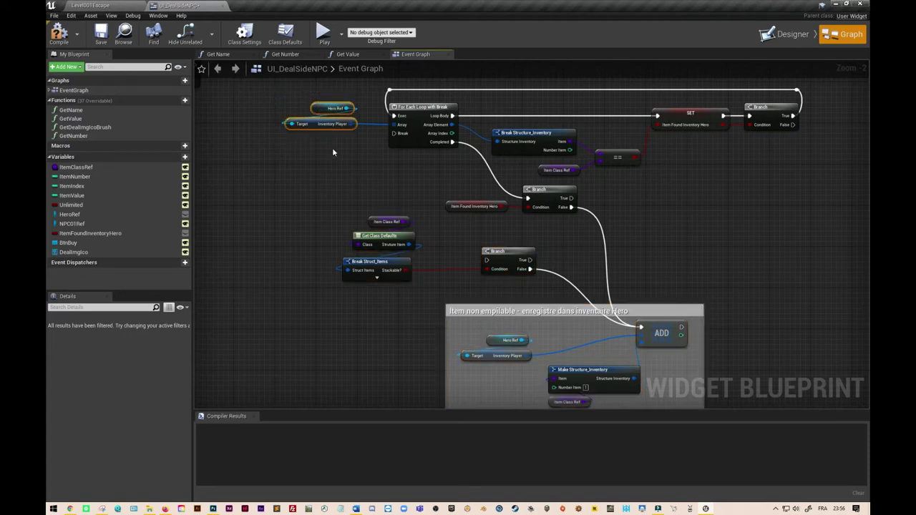
left_click(669, 209)
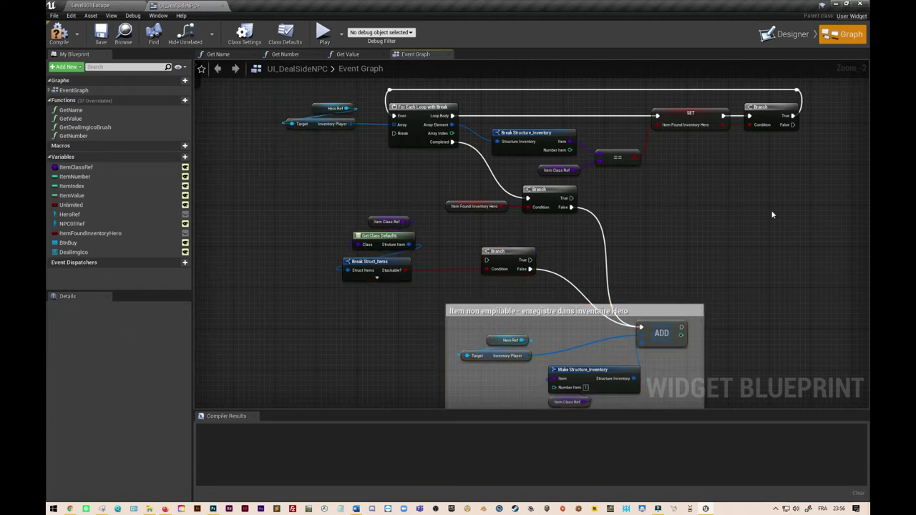
Paste a copy of the Hero Ref and Inventory Player nodes near the new Branch.
key("ctrl+v")
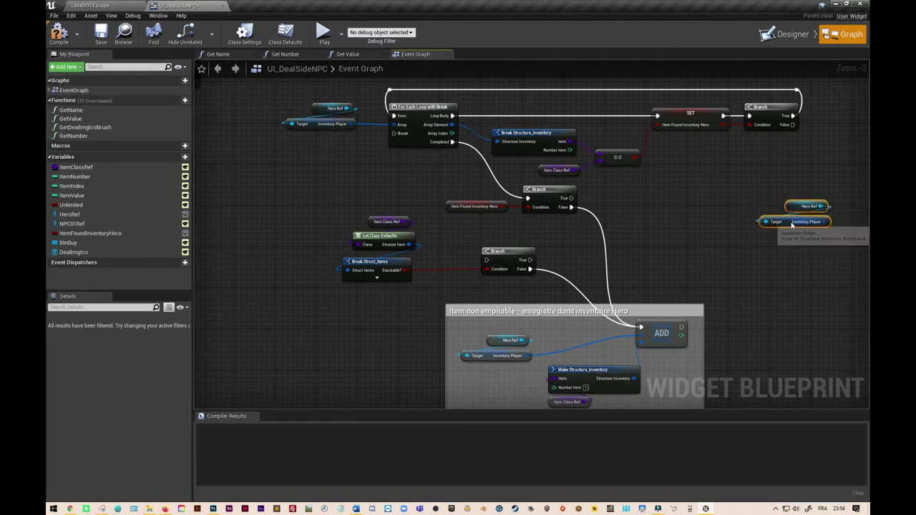
left_click_drag(802, 208, 730, 204)
right_click_drag(745, 264, 622, 251)
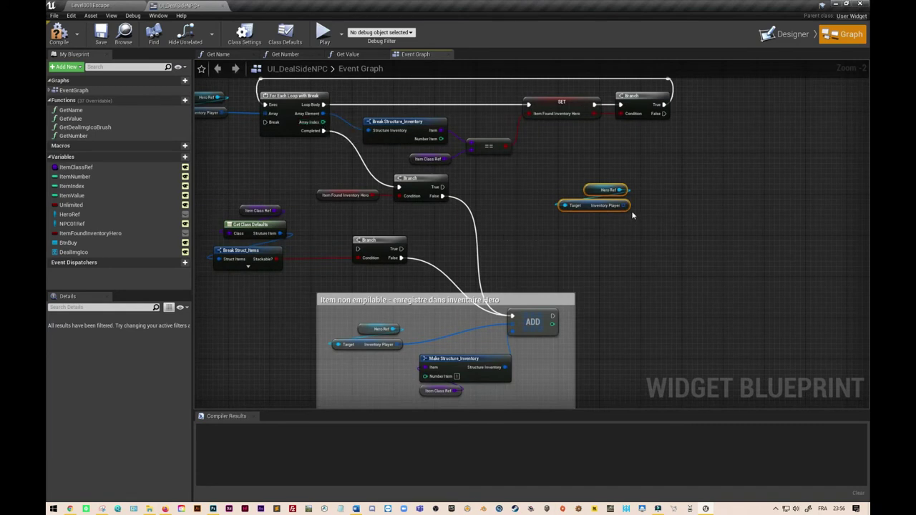
Add Set Array Elem on the copied Inventory Player, using the loop's Array Index as Index.
left_click_drag(627, 206, 659, 211)
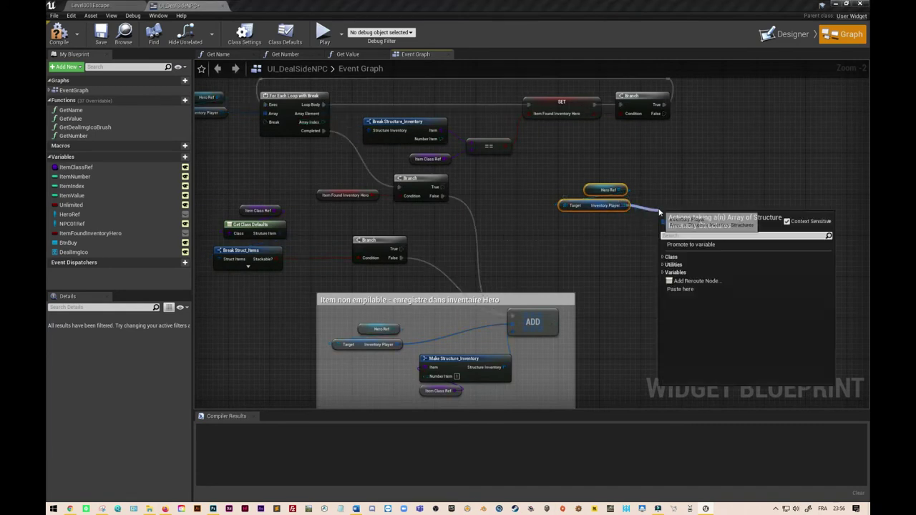
type("set ara")
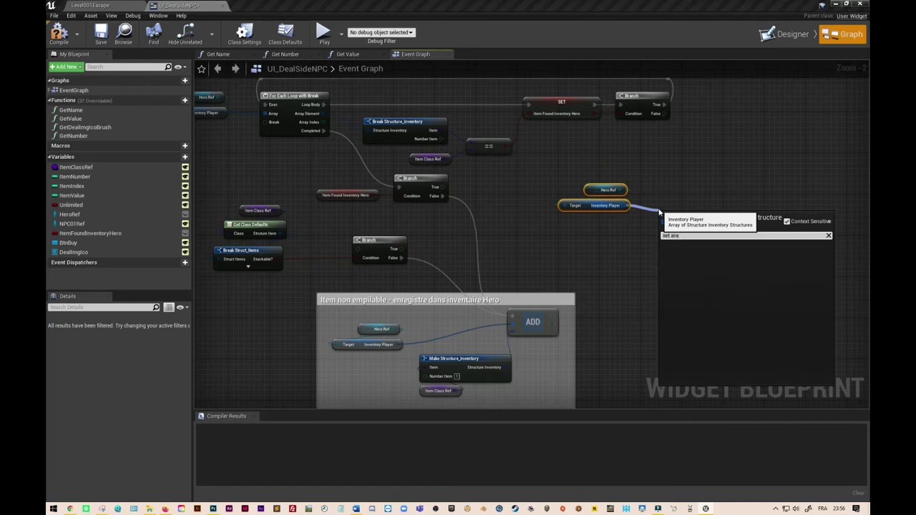
key("BackSpace")
type("r")
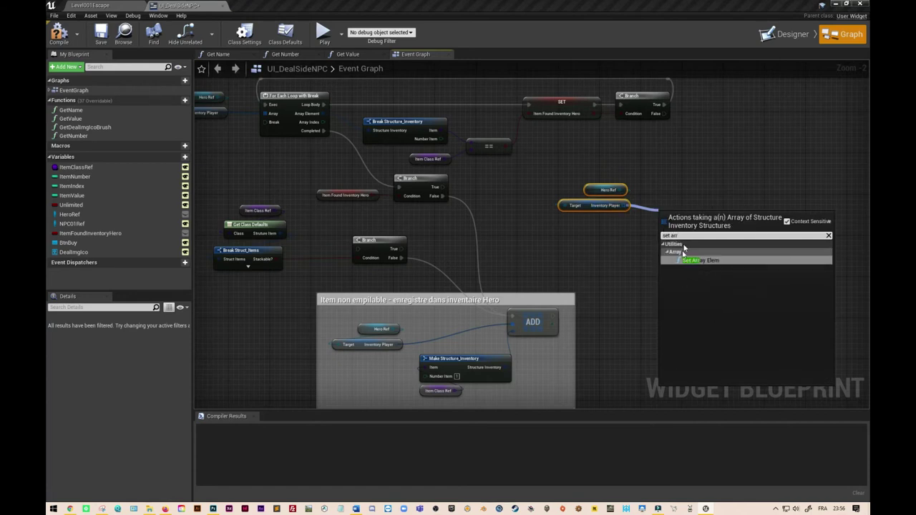
left_click(692, 261)
left_click_drag(680, 214, 669, 188)
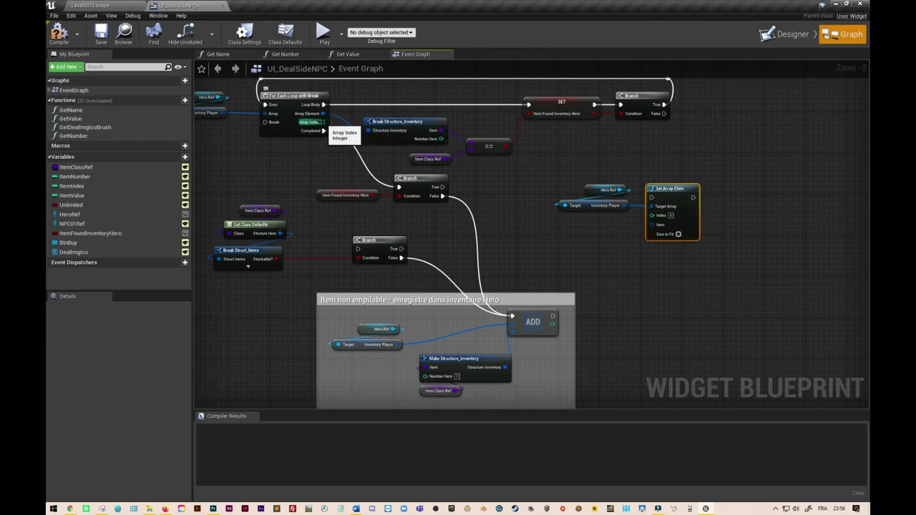
left_click_drag(323, 122, 654, 219)
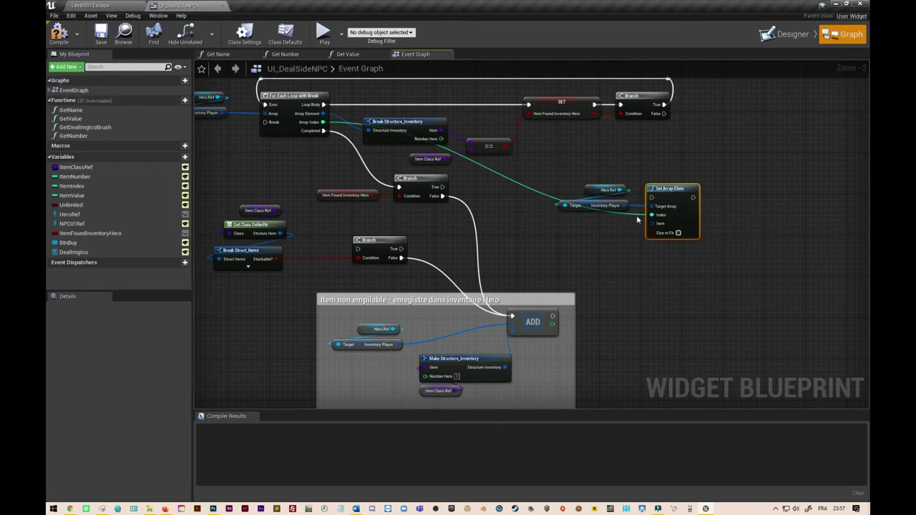
Feed Set Array Elem's Item from a Set members in Structure_Inventory node exposing Number Item, taking the loop's Array Element.
left_click_drag(652, 223, 580, 246)
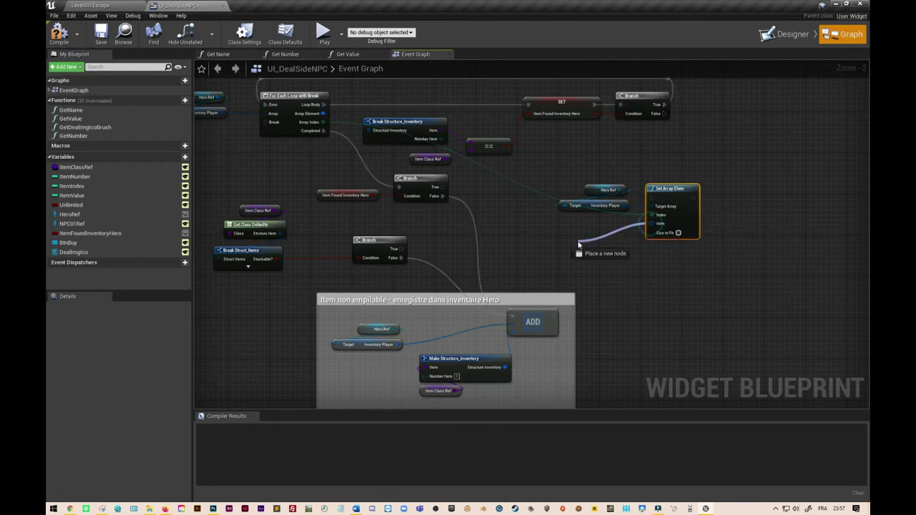
type("set")
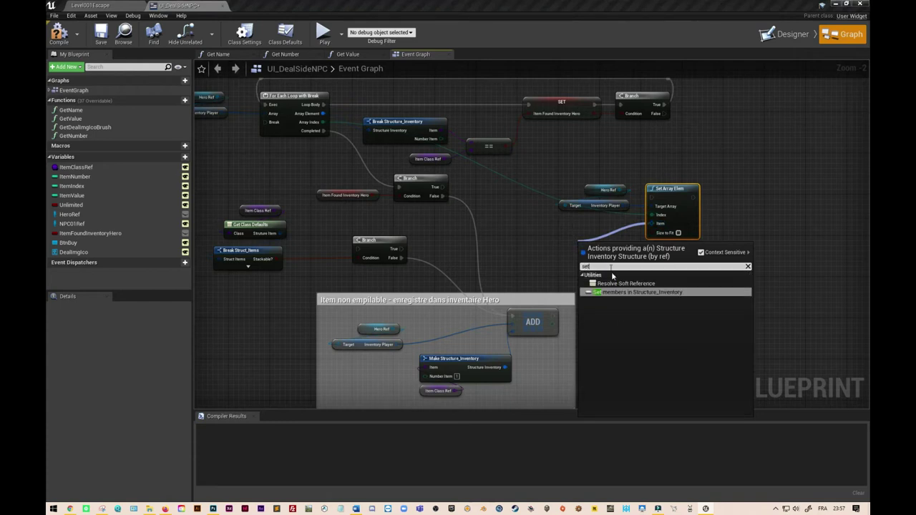
left_click(623, 292)
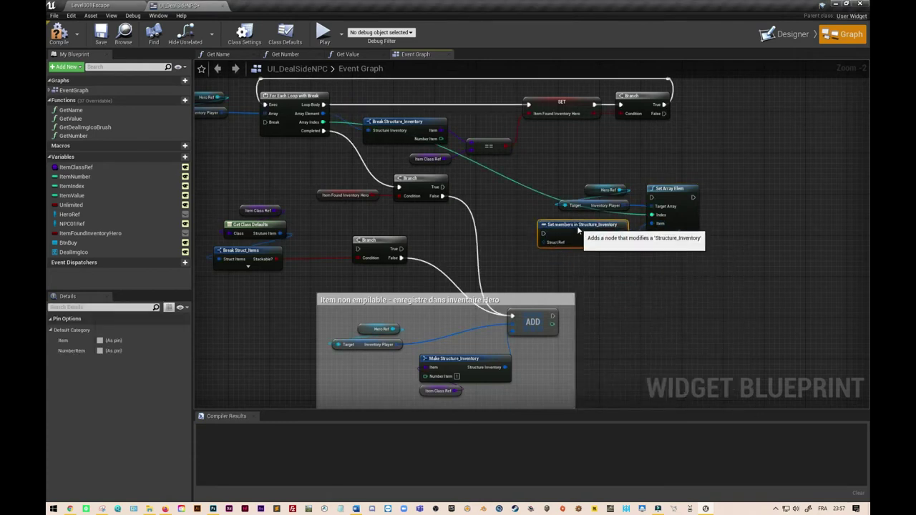
right_click_drag(663, 298, 642, 298)
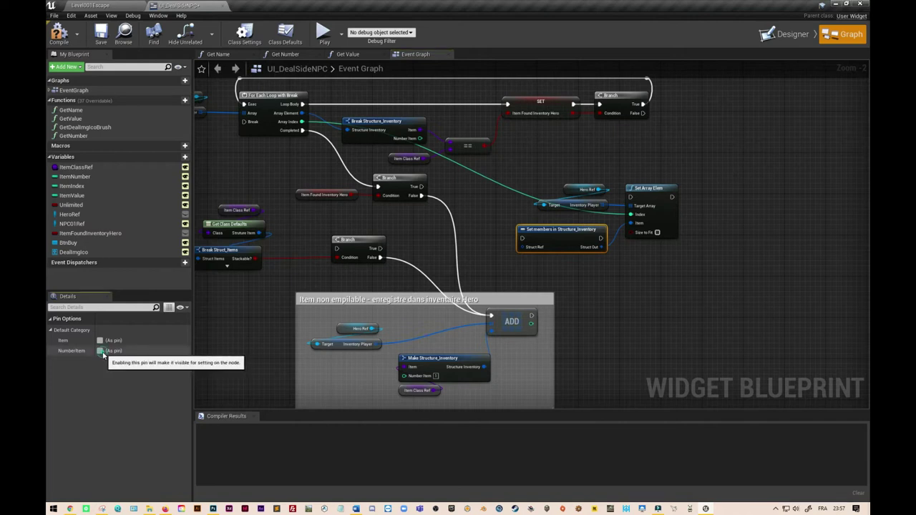
left_click(100, 351)
left_click_drag(301, 113, 524, 249)
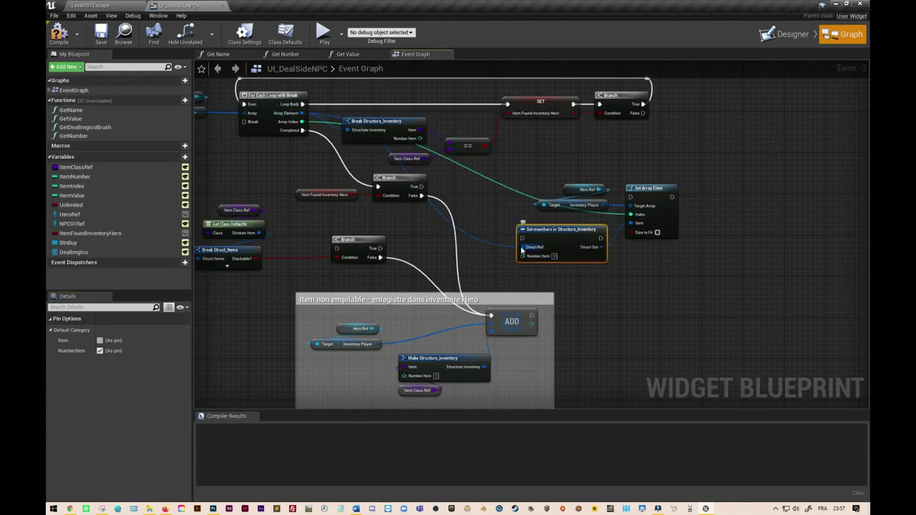
right_click_drag(706, 322, 727, 285)
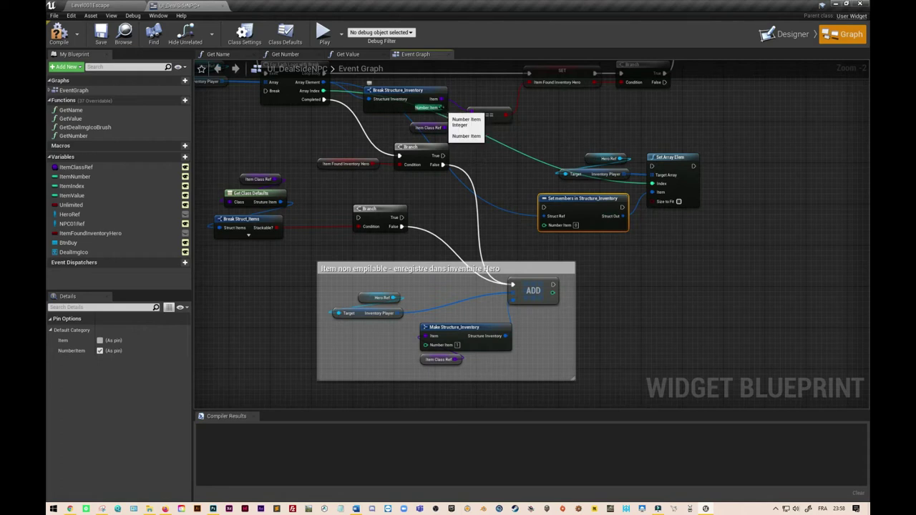
Add 1 to the existing Number Item and feed the sum into Set members' Number Item.
left_click_drag(440, 108, 494, 170)
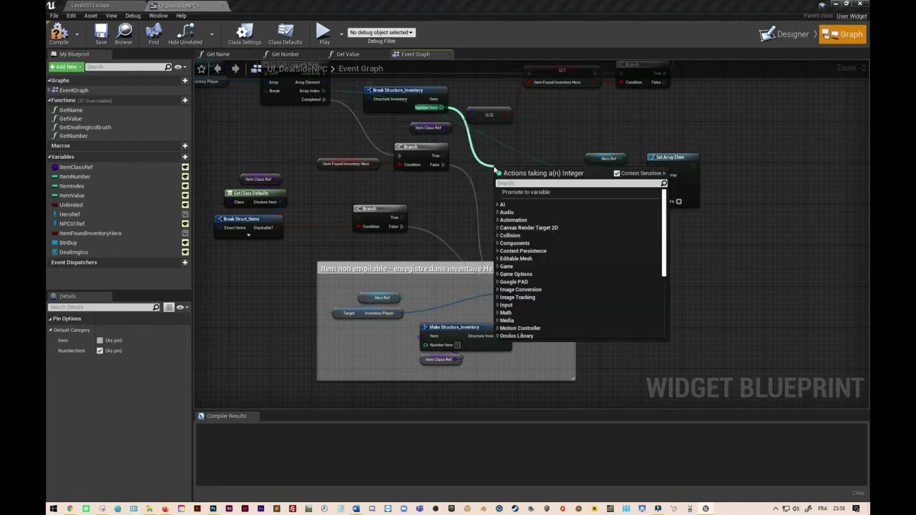
type("+")
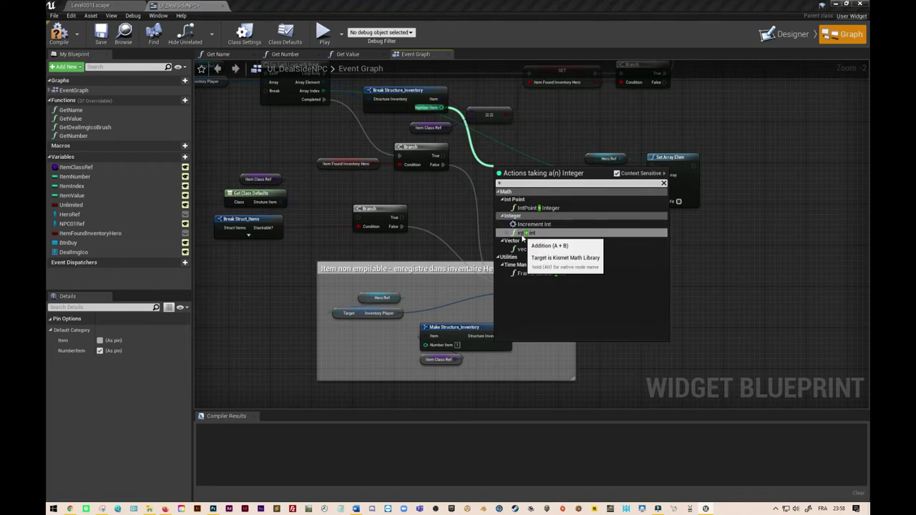
left_click(522, 234)
mouse_move(535, 174)
left_mouse_down()
mouse_move(526, 172)
mouse_move(543, 226)
left_mouse_up()
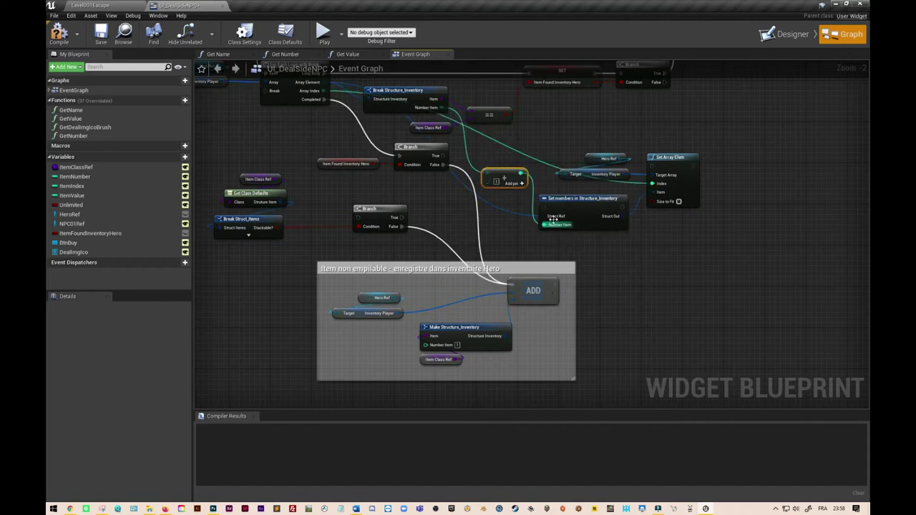
left_click(588, 205)
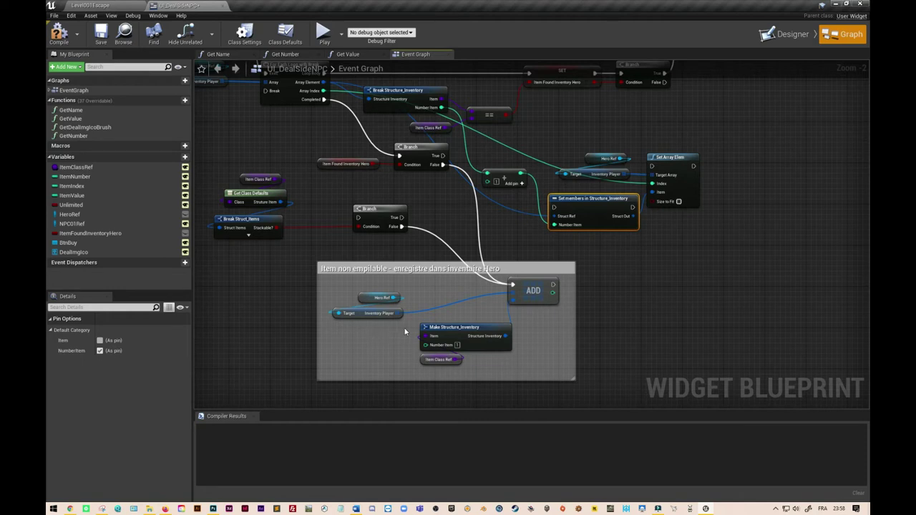
Tidy the Addition and Set Array Elem nodes and chain Set members into Set Array Elem.
mouse_move(627, 281)
right_mouse_down()
mouse_move(747, 329)
mouse_move(764, 315)
right_mouse_up()
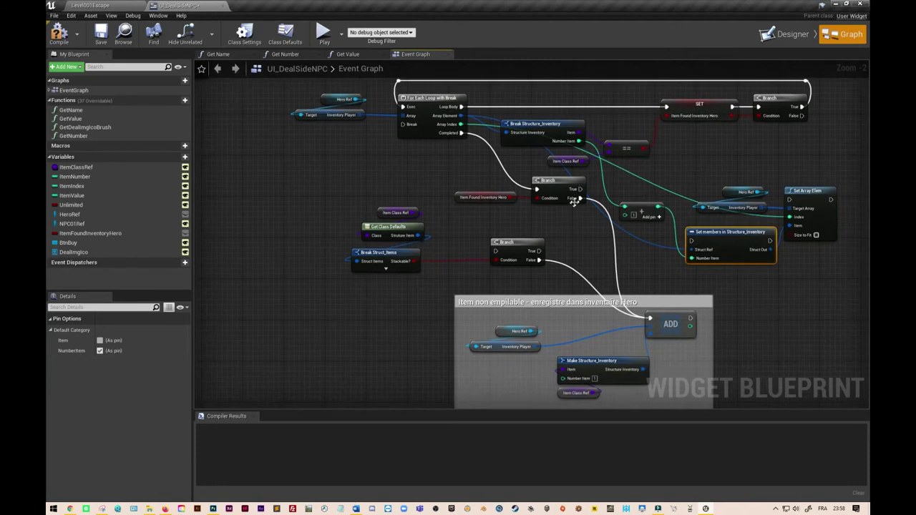
mouse_move(580, 189)
left_mouse_down()
mouse_move(653, 235)
mouse_move(691, 241)
left_mouse_up()
left_click_drag(650, 207, 661, 190)
right_click_drag(809, 323, 717, 316)
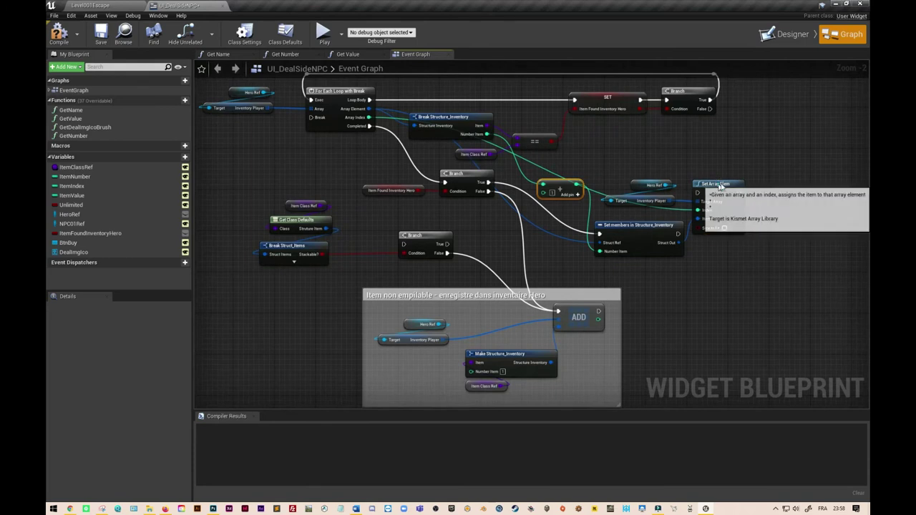
left_click_drag(737, 212, 758, 211)
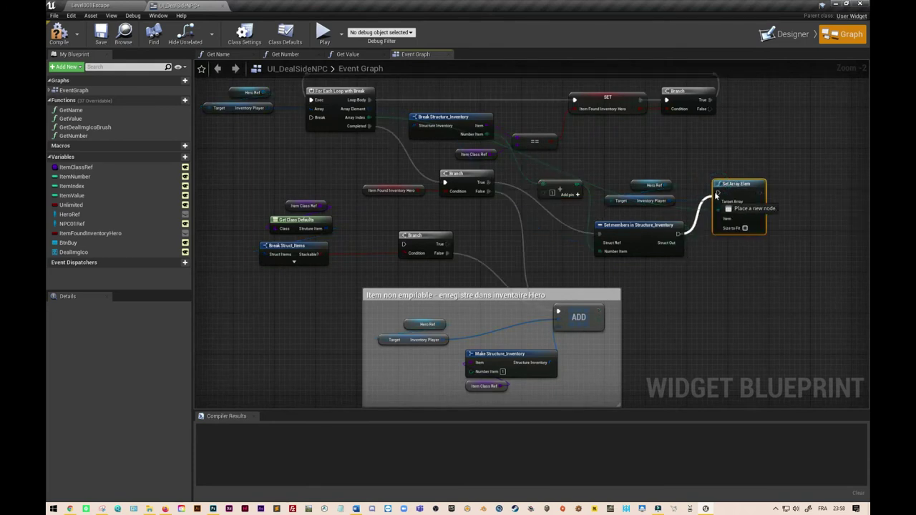
left_click_drag(678, 234, 718, 193)
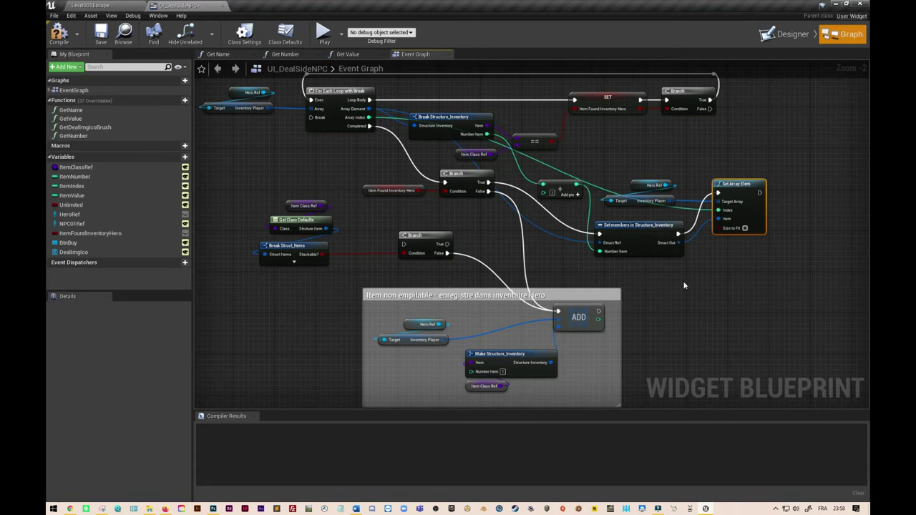
Delete the stray InventoryPlayer getter node from the older logic.
scroll(683, 284, "down", 4)
scroll(641, 281, "up", 2)
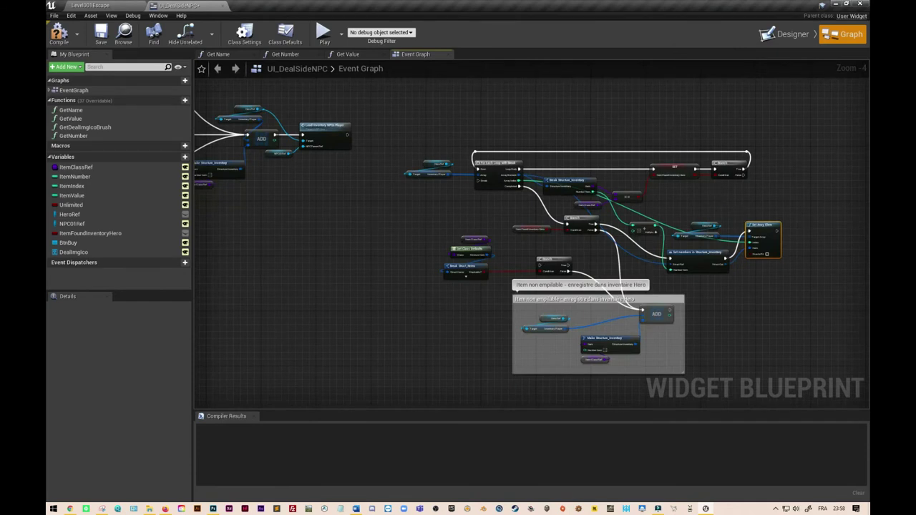
right_click_drag(324, 268, 491, 262)
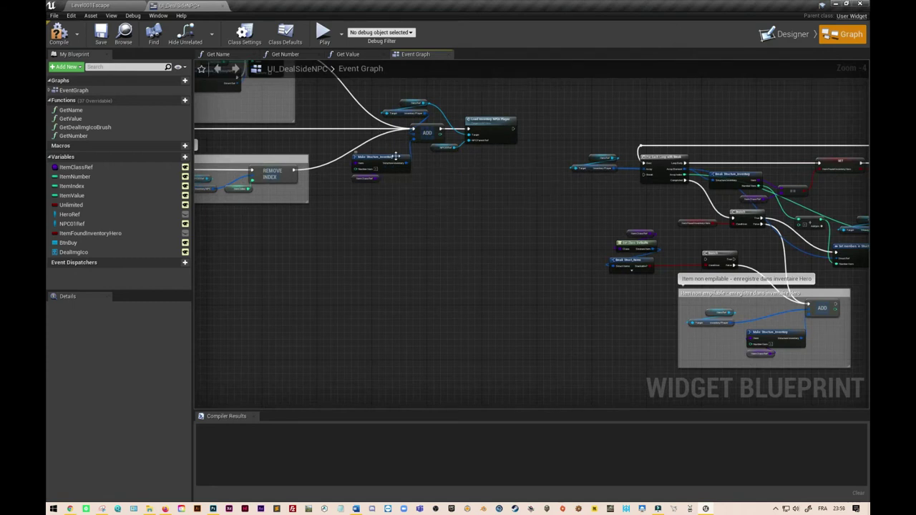
left_click(418, 115)
key("Delete")
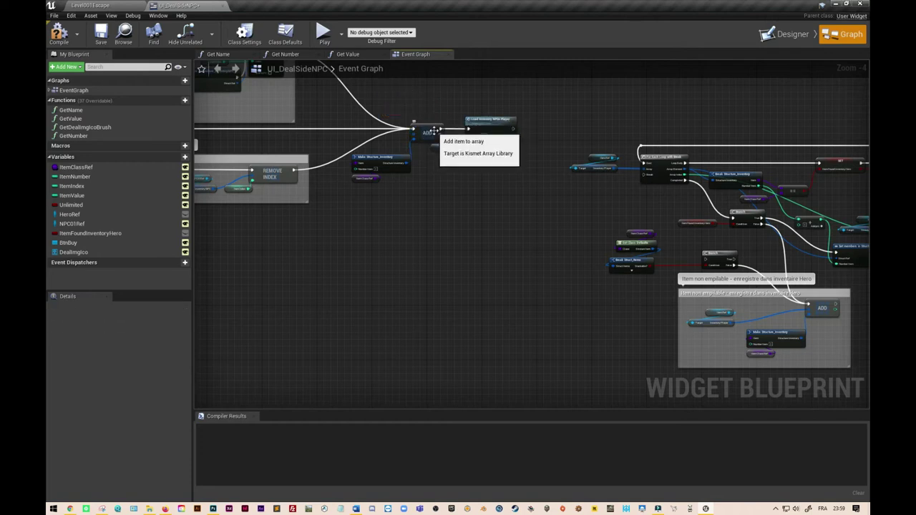
Delete the old ADD and Make Structure_Inventory nodes and move Load Inventory NPCs Player upper right.
right_click_drag(458, 203, 463, 259)
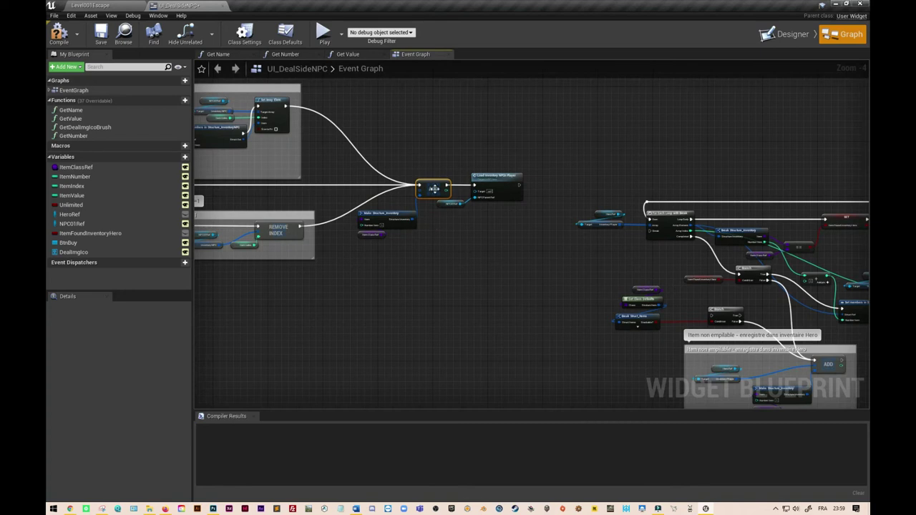
key("Delete")
left_click(387, 222)
key("Delete")
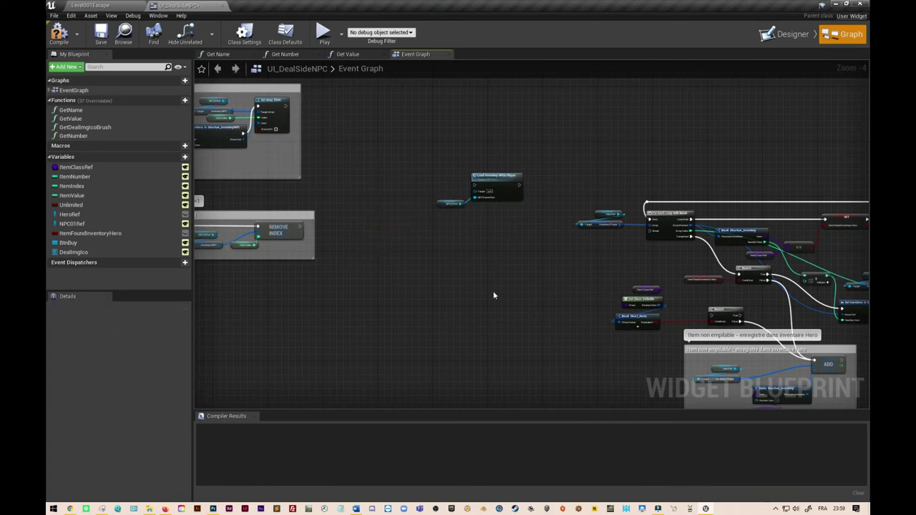
left_click_drag(433, 209, 824, 113)
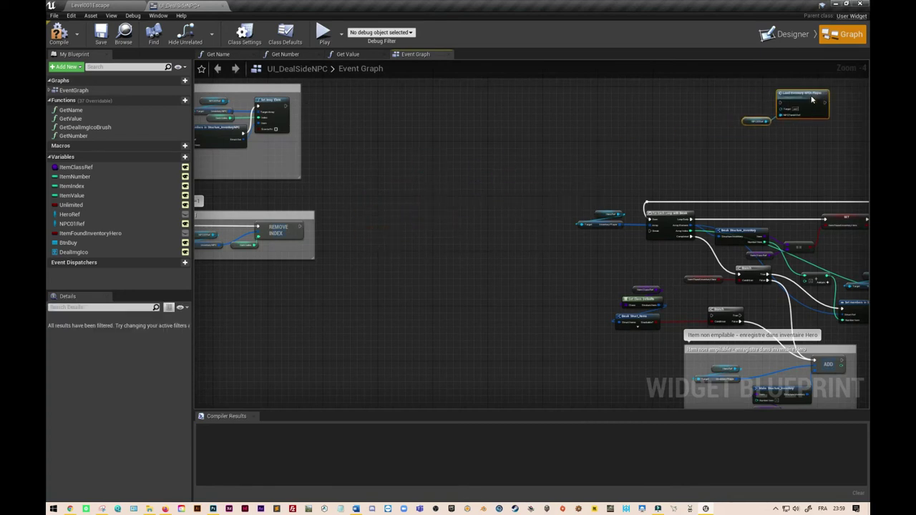
right_click_drag(601, 165, 444, 129)
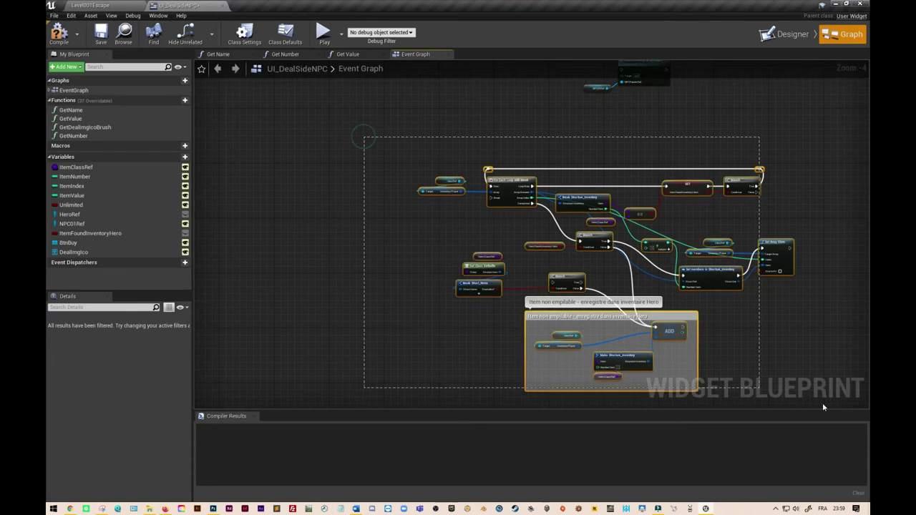
Reposition the buy logic and run Load Inventory NPCs Player after Set Array Elem.
left_click_drag(364, 140, 818, 391)
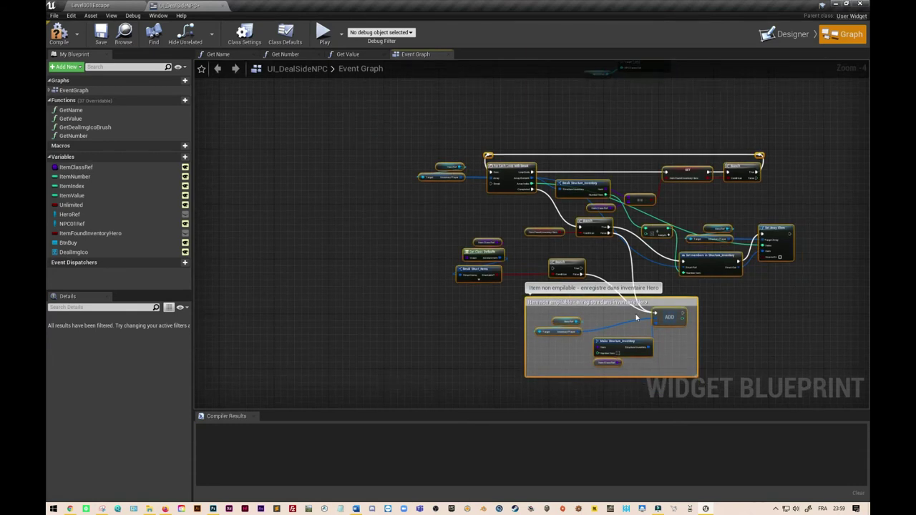
left_click_drag(637, 318, 436, 254)
right_click_drag(557, 250, 785, 334)
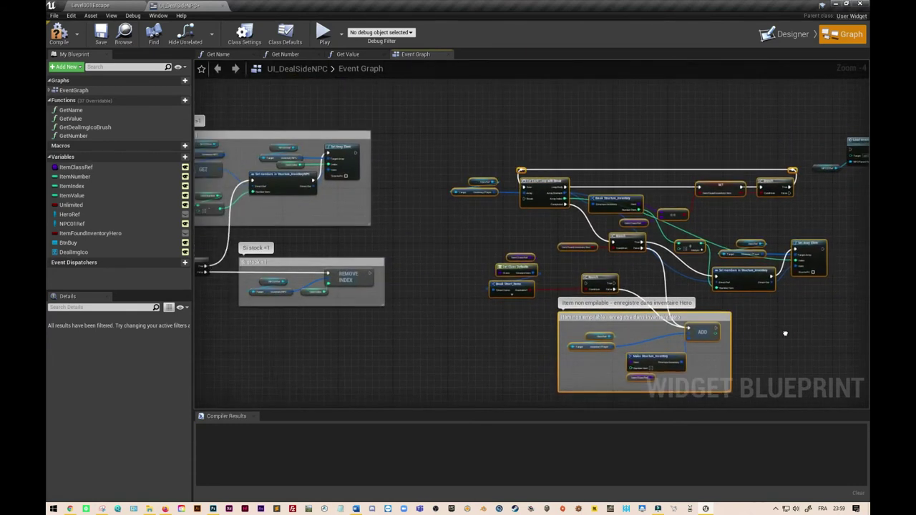
mouse_move(669, 293)
left_mouse_down()
mouse_move(627, 284)
mouse_move(620, 219)
left_mouse_up()
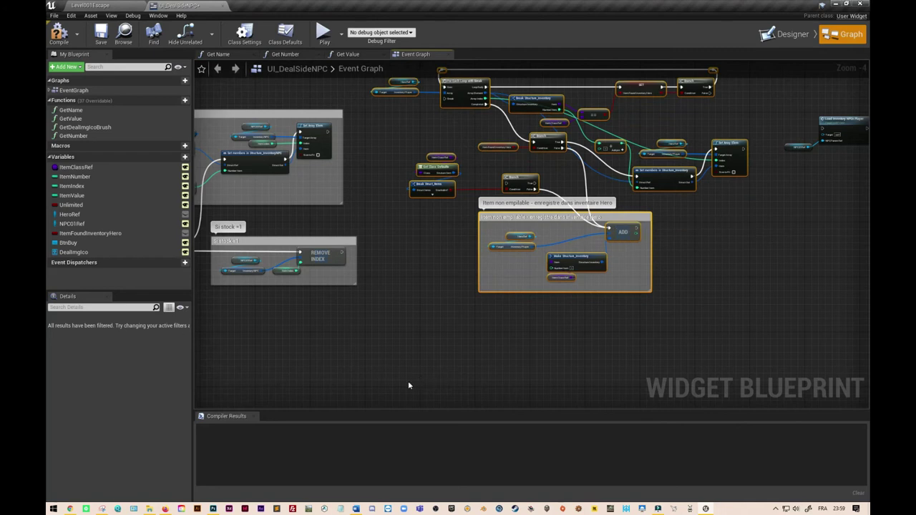
right_click_drag(777, 289, 661, 282)
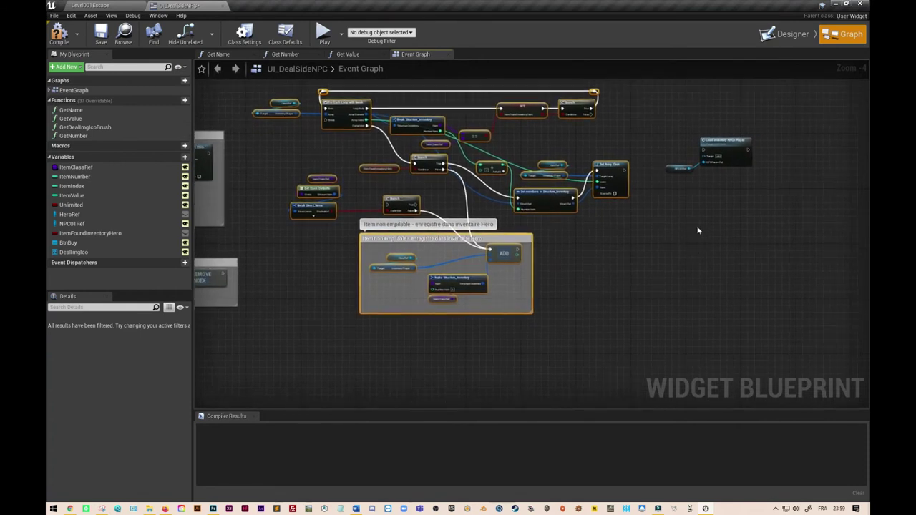
left_click_drag(661, 121, 744, 197)
left_click_drag(724, 148, 737, 166)
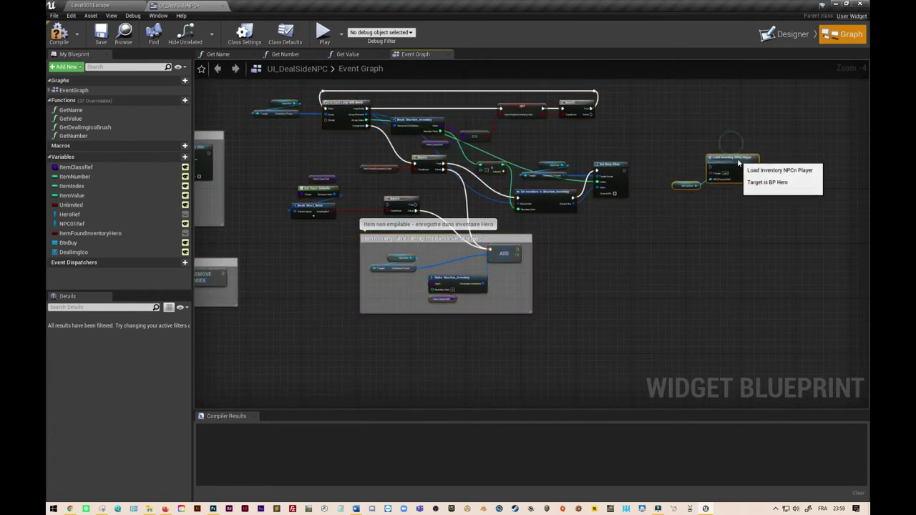
left_click_drag(626, 169, 714, 174)
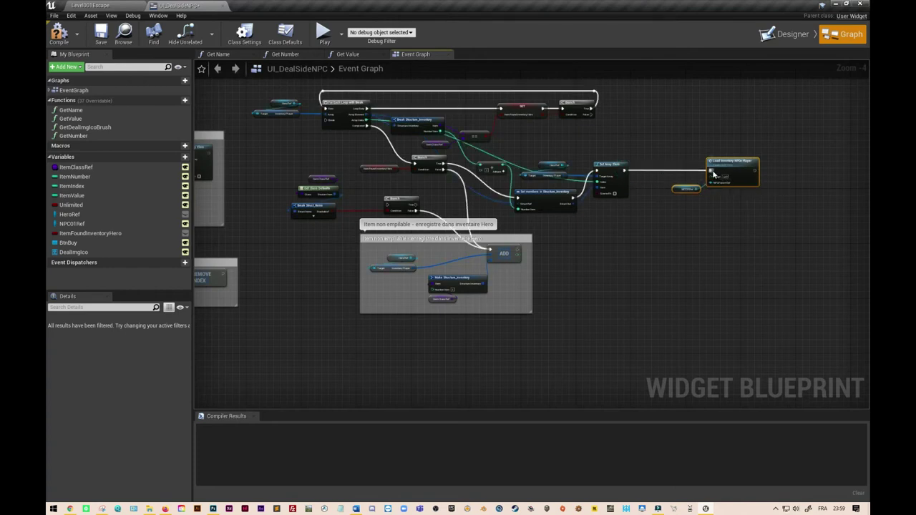
Wrap Load Inventory NPCs Player and its NPC variable in a comment titled 'Maj NPC 01'.
left_click_drag(659, 139, 781, 212)
type("c")
type("Maj")
type(" NPC")
type("01")
left_click(710, 276)
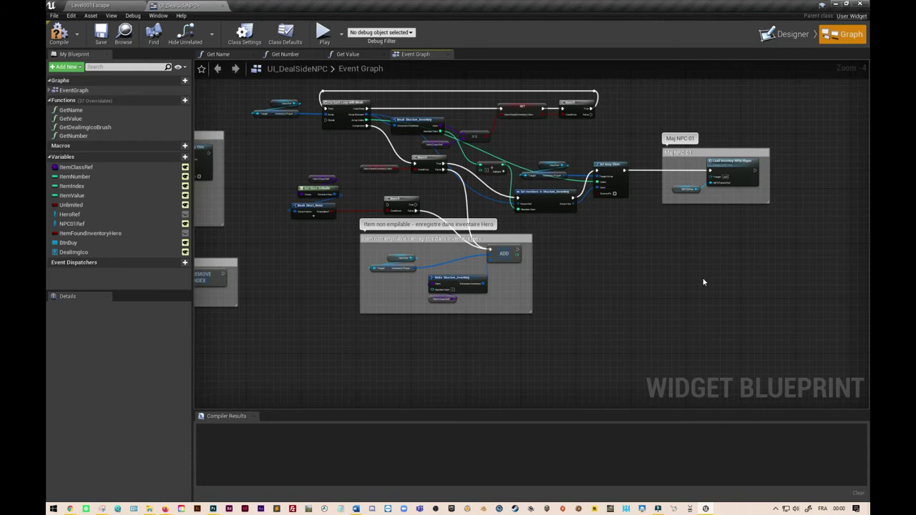
Run Load Inventory NPCs Player after ADD as well.
mouse_move(517, 253)
left_mouse_down()
mouse_move(550, 254)
mouse_move(710, 169)
left_mouse_up()
right_click_drag(598, 306, 525, 146)
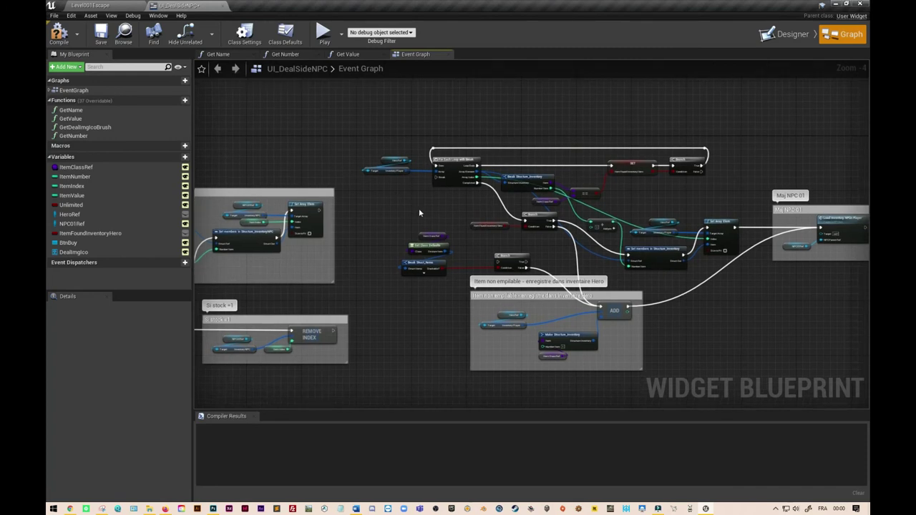
scroll(419, 212, "up", 1)
scroll(419, 212, "up", 1)
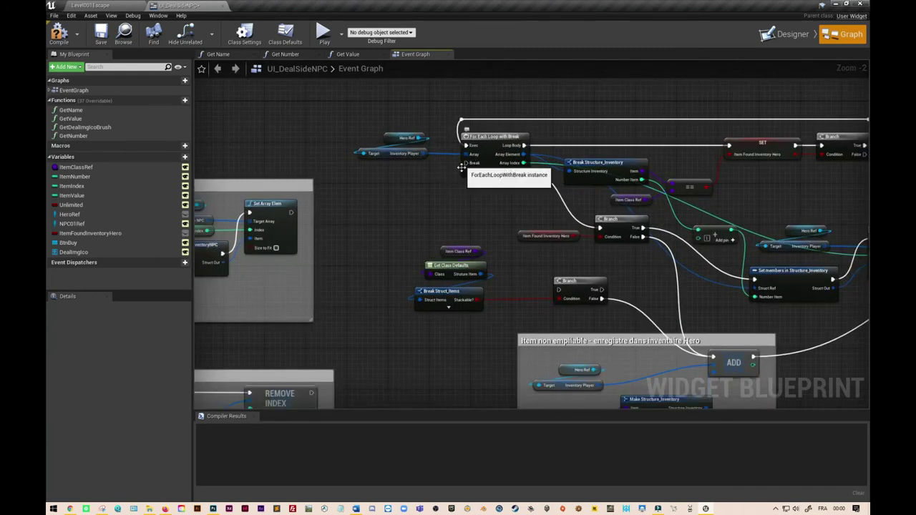
Reroute the Branch True wire through a reroute node into the ForEachLoopWithBreak's Break pin.
mouse_move(466, 145)
left_mouse_down()
mouse_move(468, 169)
mouse_move(447, 164)
left_mouse_up()
left_click(527, 100)
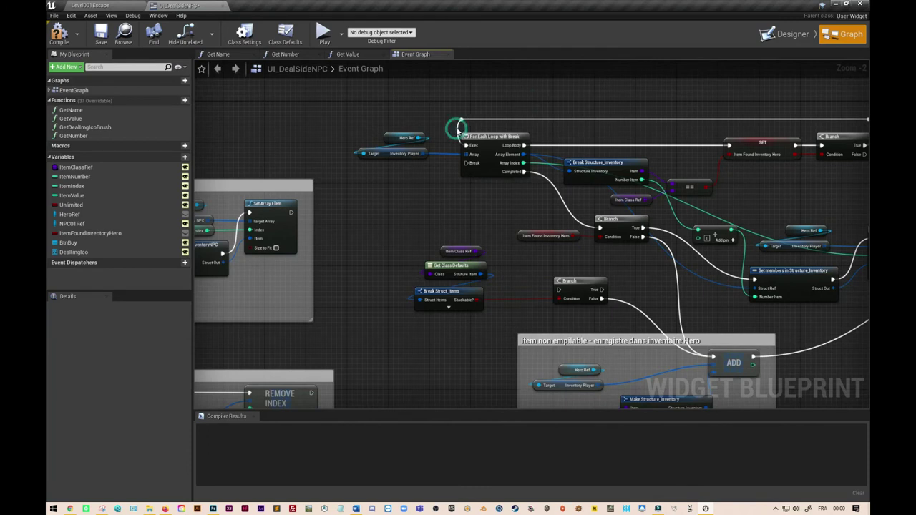
mouse_move(460, 131)
left_mouse_down("ctrl")
mouse_move(751, 139)
mouse_move(397, 191)
left_mouse_up("ctrl")
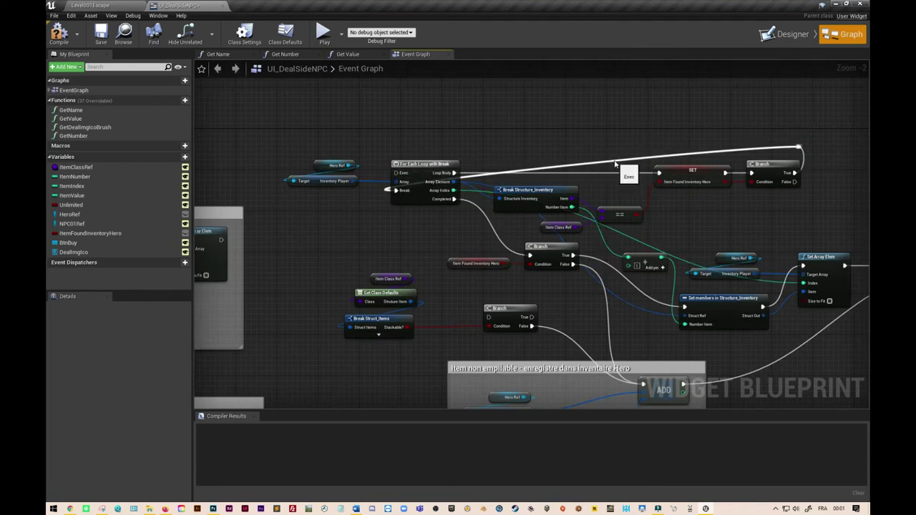
left_click_drag(613, 160, 395, 149)
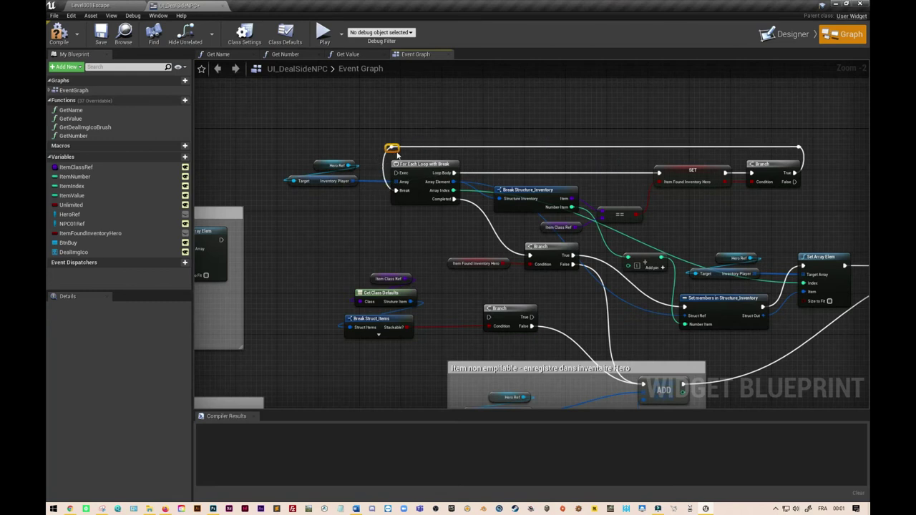
right_click_drag(434, 109, 456, 83)
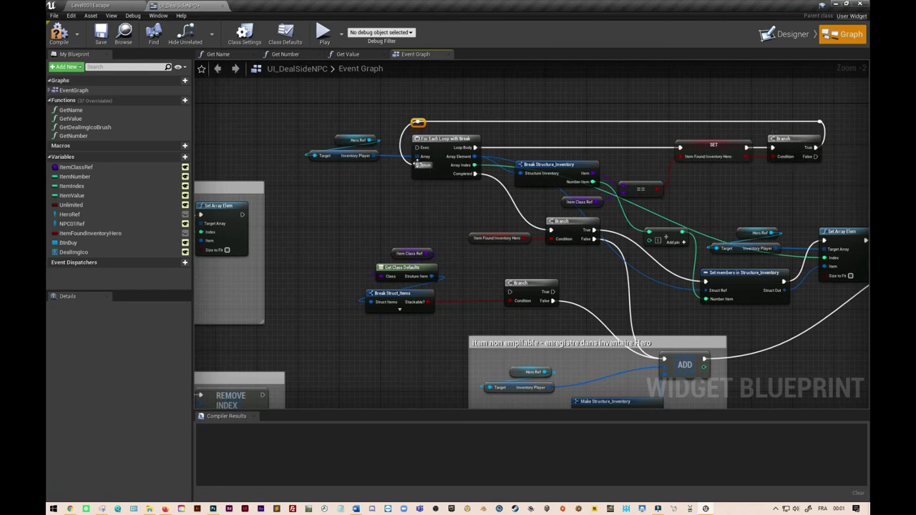
mouse_move(386, 218)
right_mouse_down()
mouse_move(514, 398)
mouse_move(415, 356)
right_mouse_up()
Move Break Struct_Items and the Stackable Branch left, and shift the loop group up-right.
left_click_drag(423, 175, 493, 274)
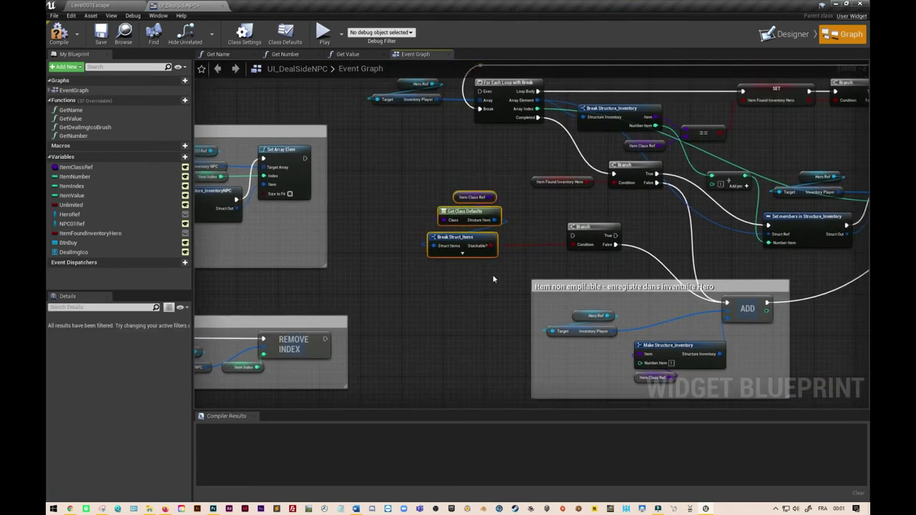
left_click_drag(489, 238, 378, 238)
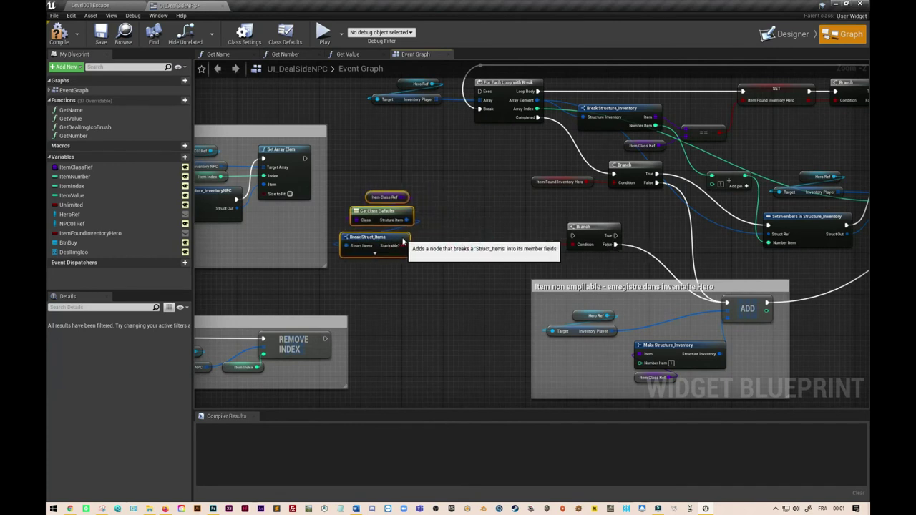
left_click(610, 227)
left_click_drag(611, 228, 480, 229)
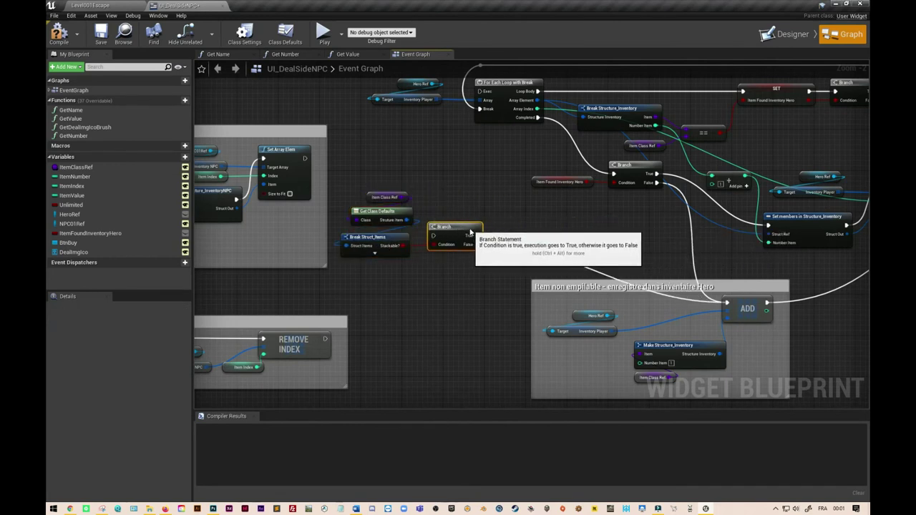
right_click_drag(483, 166, 372, 198)
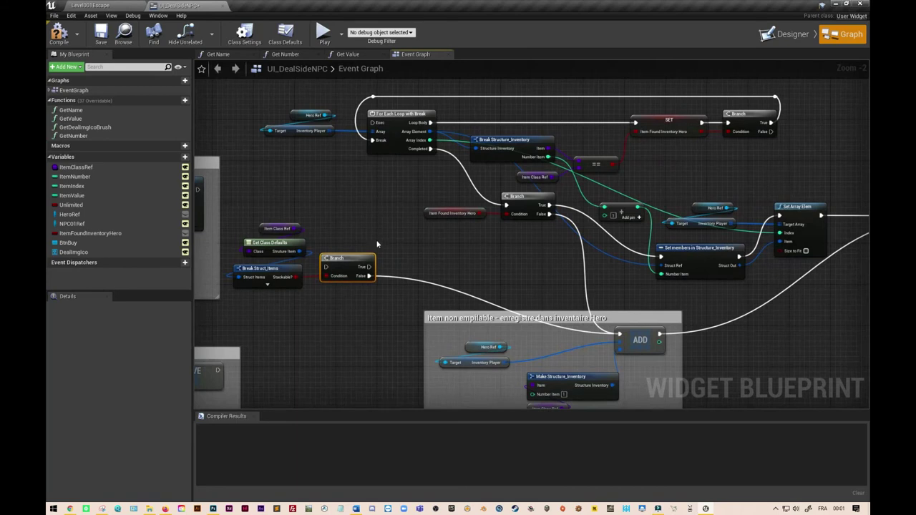
left_click_drag(256, 90, 856, 209)
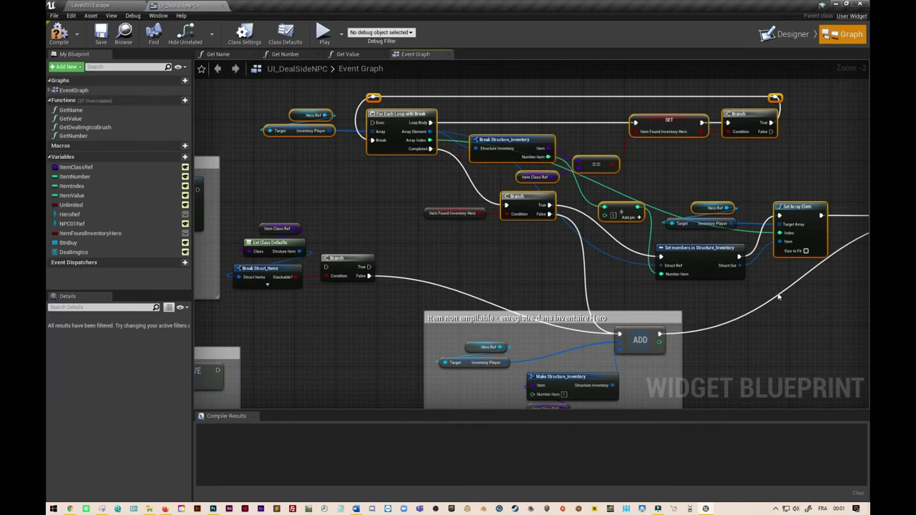
mouse_move(415, 115)
left_mouse_down()
mouse_move(430, 105)
mouse_move(437, 80)
left_mouse_up()
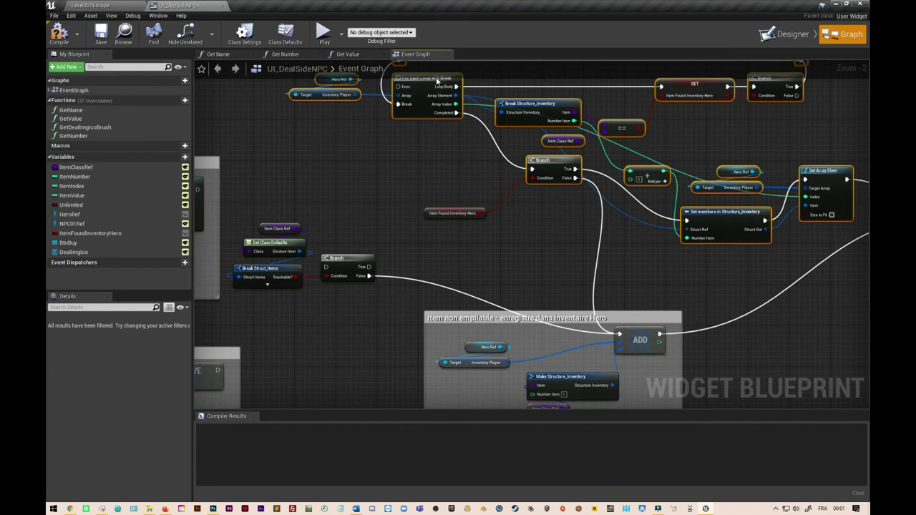
Wire the Stackable Branch's True into the For Each Loop, and Remove Index into that Branch.
left_click_drag(438, 213, 521, 199)
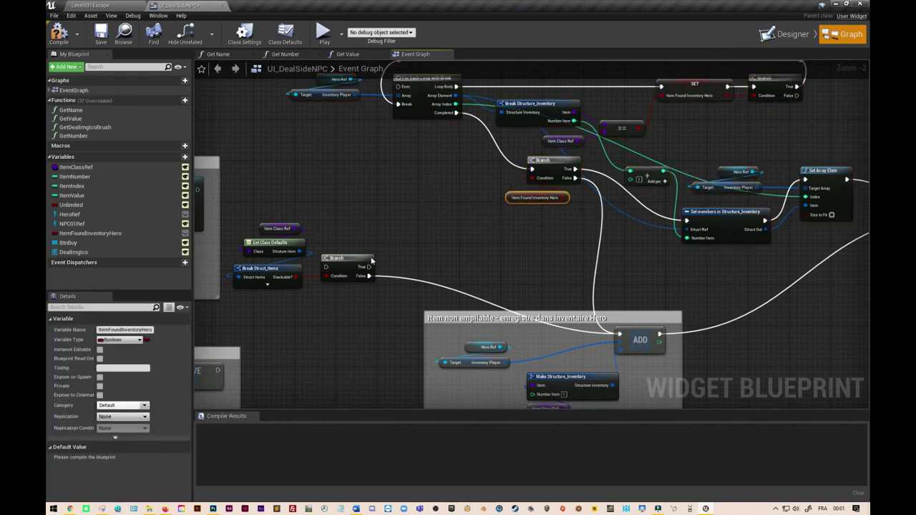
left_click_drag(367, 272, 400, 91)
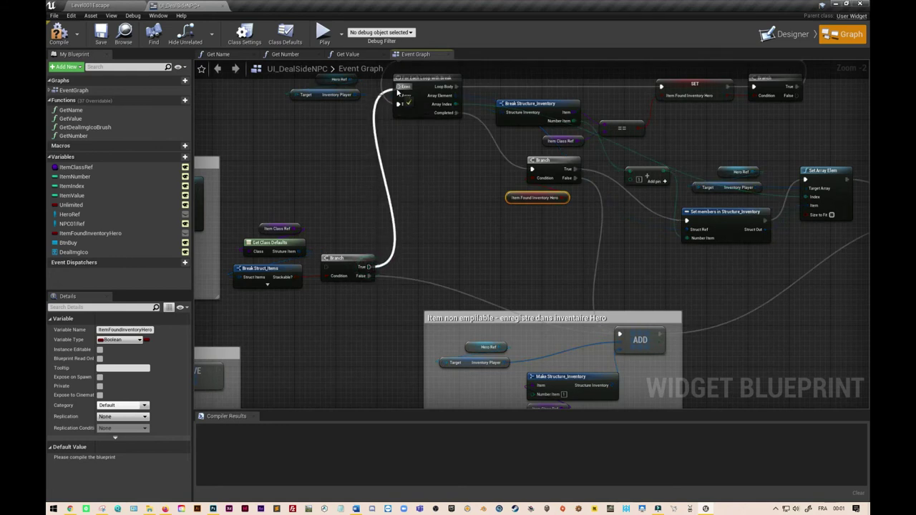
mouse_move(456, 151)
right_mouse_down()
mouse_move(410, 166)
mouse_move(545, 143)
right_mouse_up()
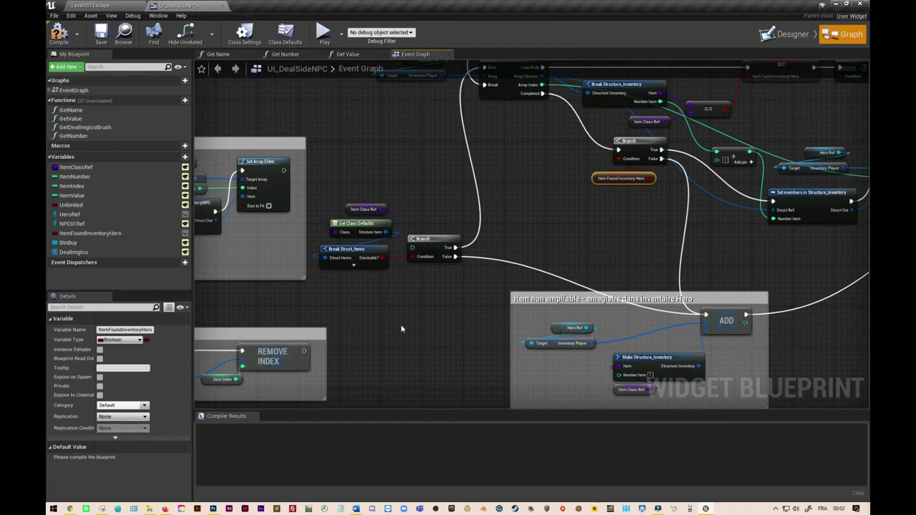
right_click_drag(402, 329, 430, 286)
left_click_drag(332, 310, 441, 207)
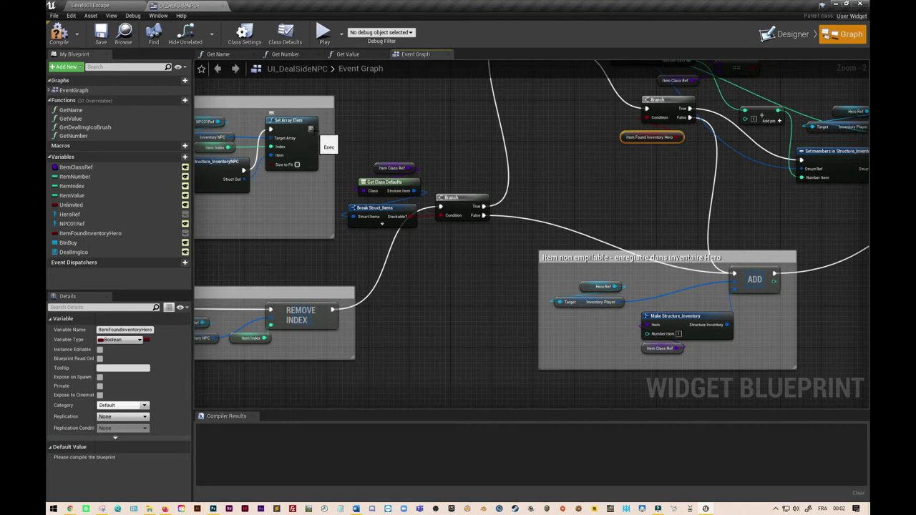
Wire Set Array Elem and the first Branch's True into the stackable? Branch, lowering those check nodes.
left_click_drag(312, 129, 440, 207)
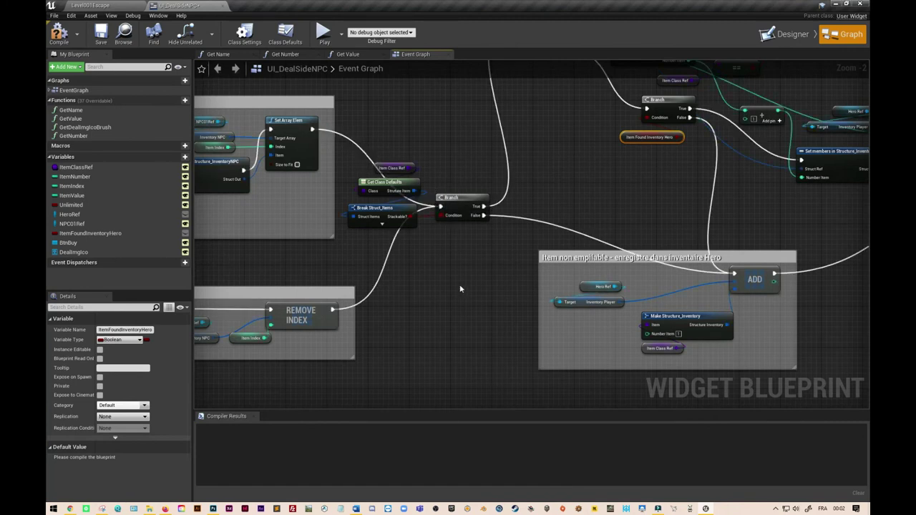
right_click_drag(434, 308, 724, 267)
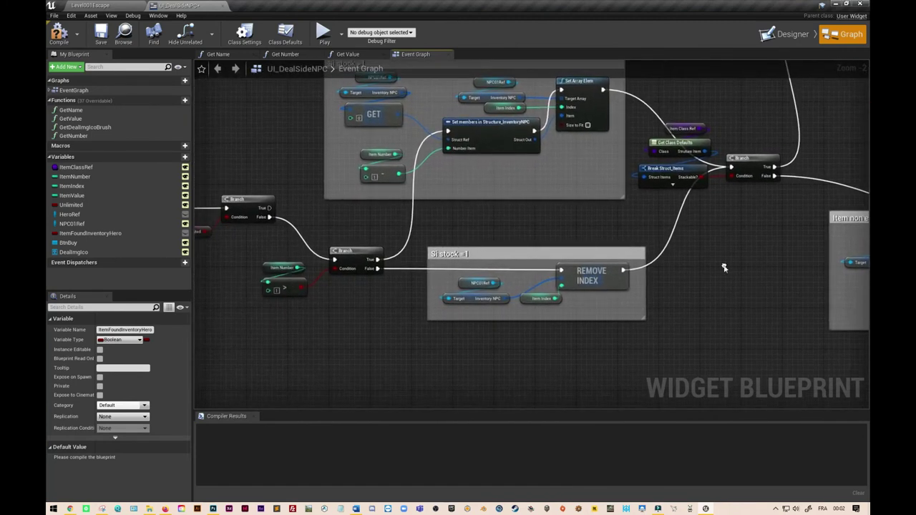
mouse_move(270, 209)
left_mouse_down()
mouse_move(686, 204)
mouse_move(730, 167)
left_mouse_up()
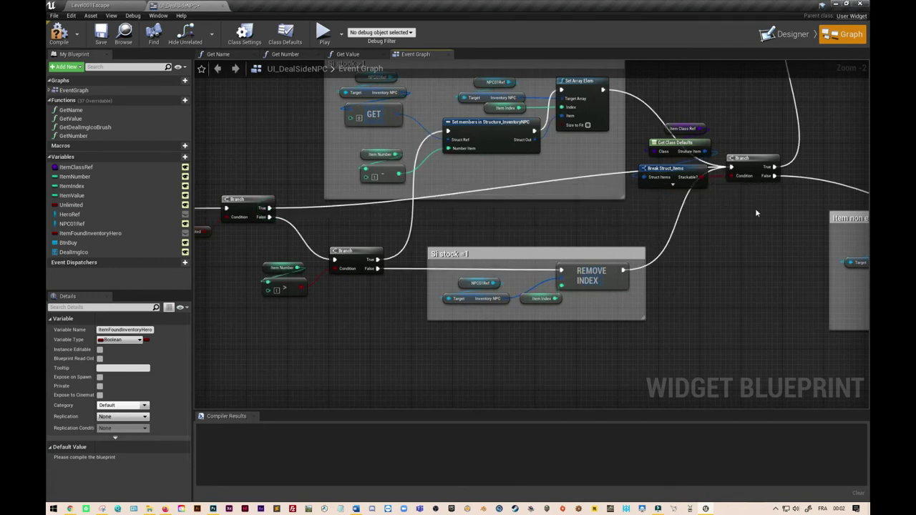
left_click_drag(635, 118, 787, 190)
left_click_drag(763, 164, 764, 195)
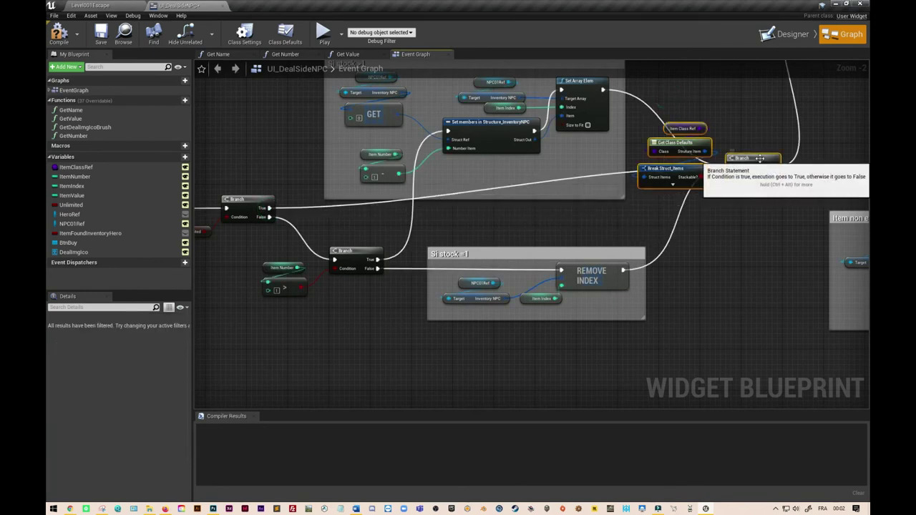
right_click_drag(758, 163, 583, 179)
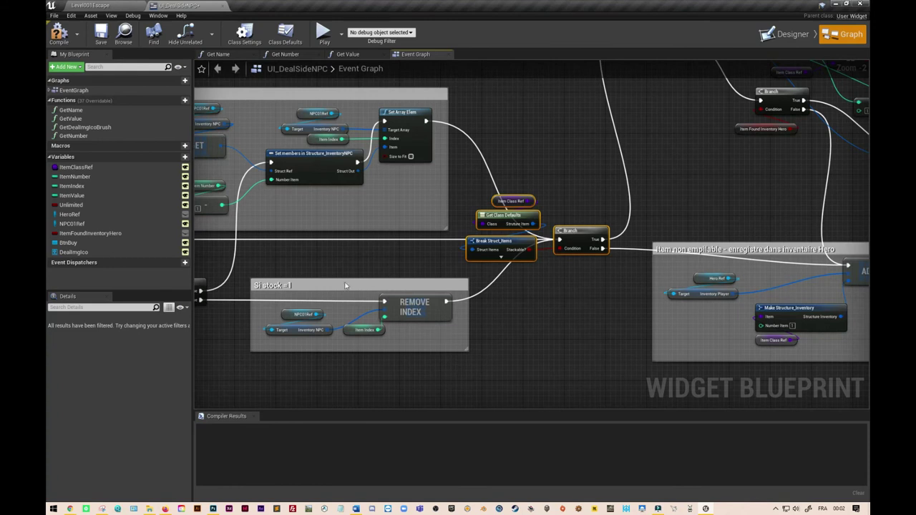
right_click_drag(779, 191, 615, 245)
Nudge the Break Structure_Inventory node up and shift the Branch and Item Found Inventory Hero nodes left.
scroll(661, 227, "down", 2)
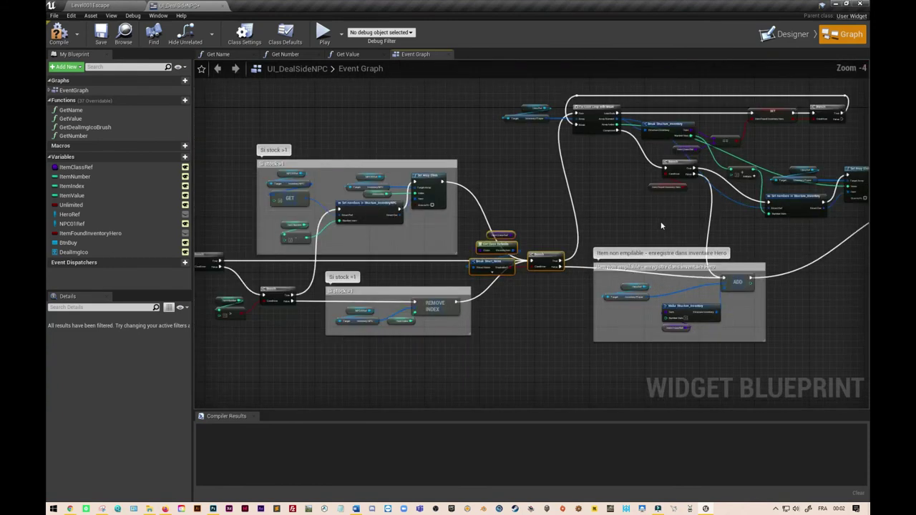
right_click_drag(661, 227, 534, 269)
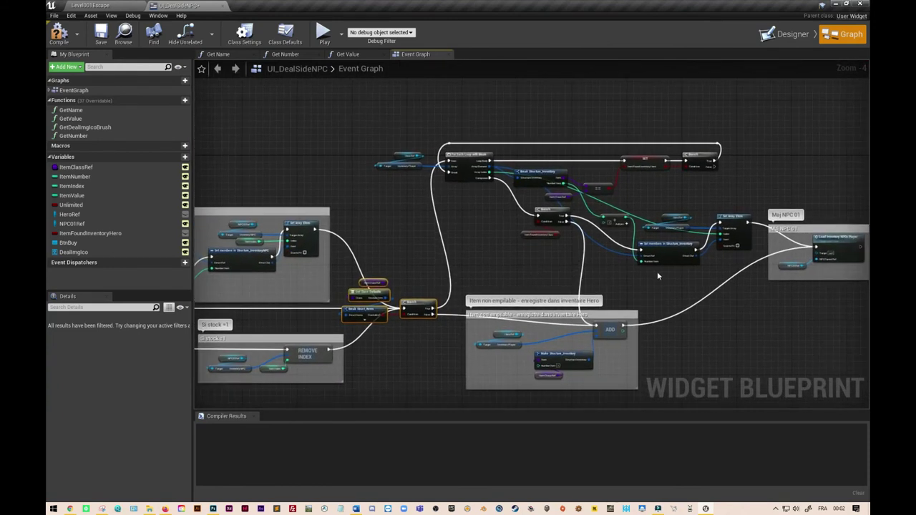
scroll(672, 190, "up", 1)
scroll(679, 193, "up", 1)
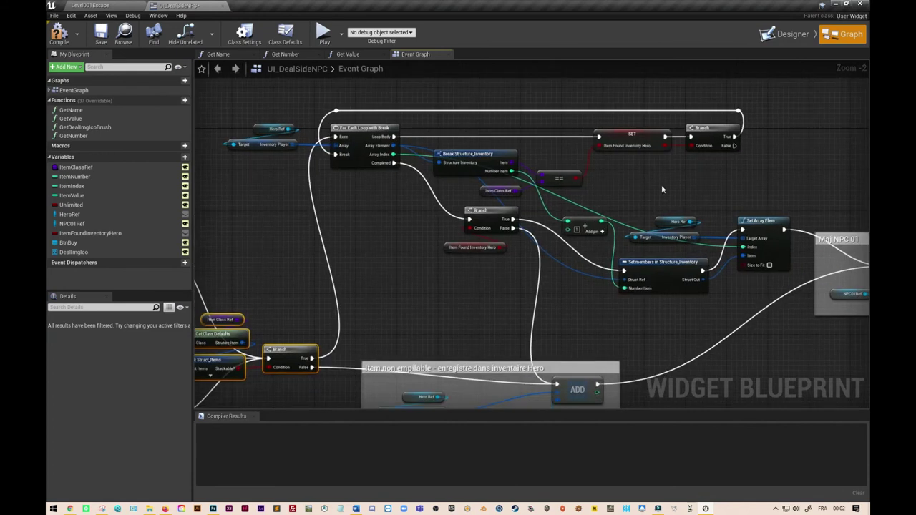
mouse_move(502, 159)
left_mouse_down()
mouse_move(512, 149)
mouse_move(533, 154)
left_mouse_up()
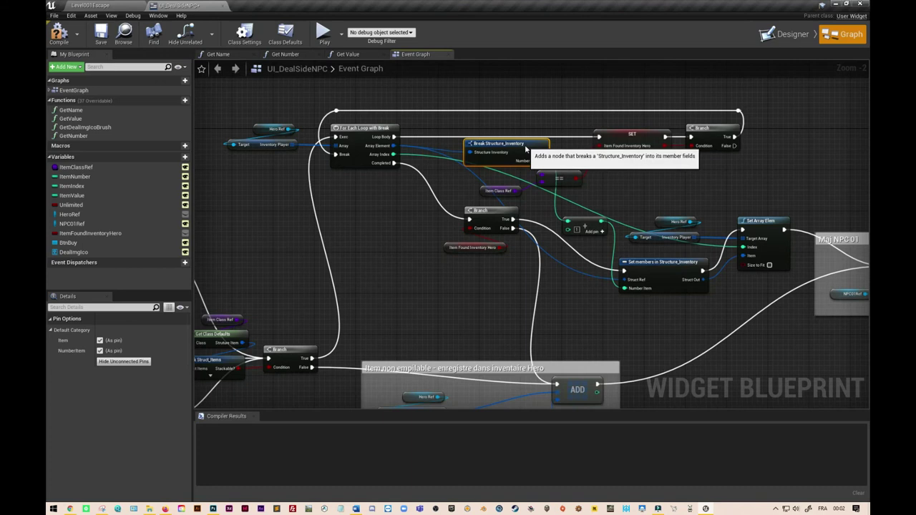
left_click_drag(449, 186, 498, 266)
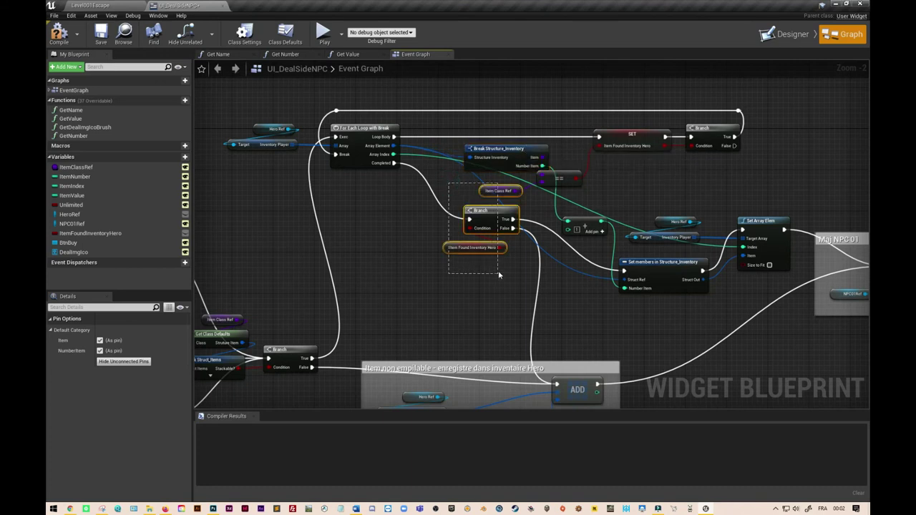
left_click_drag(425, 216, 504, 250)
left_click_drag(500, 217, 459, 216)
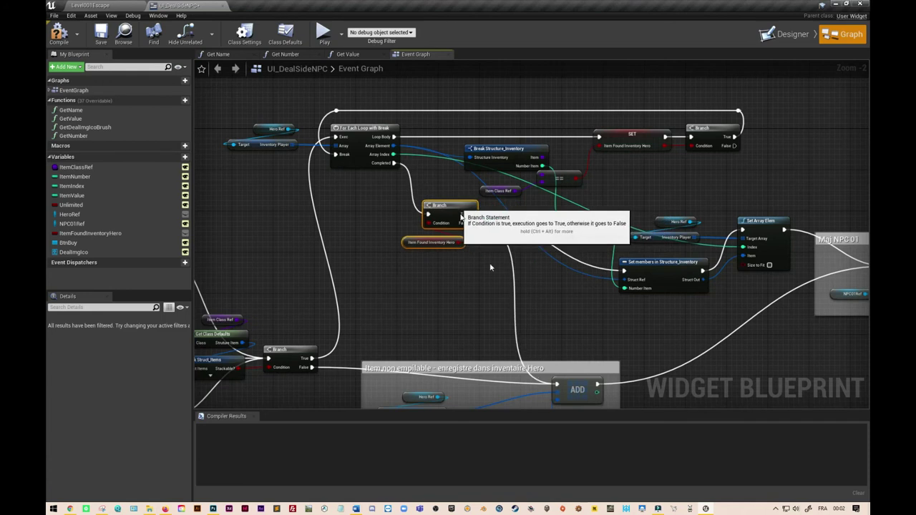
right_click_drag(635, 279, 564, 275)
Reposition the Hero Ref, Set members, Addition, == and Item Class Ref nodes so wires no longer cross.
left_click_drag(567, 208, 629, 242)
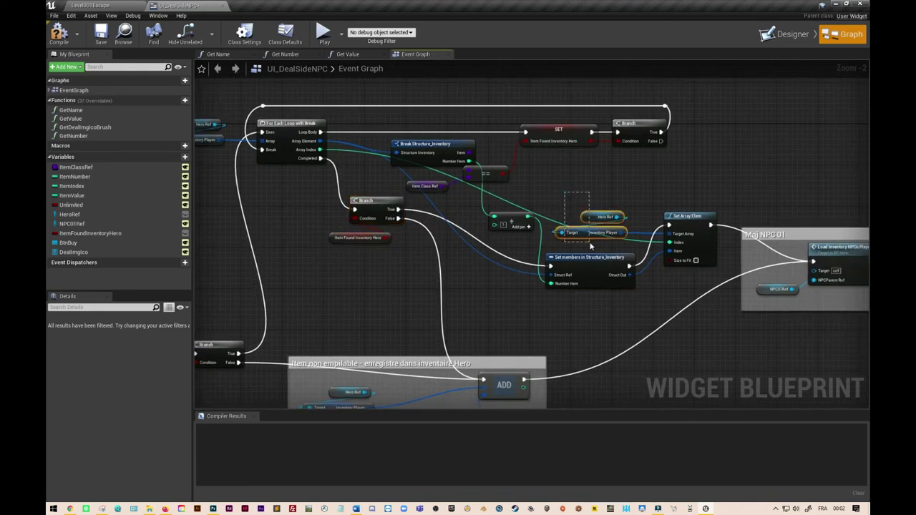
left_click_drag(592, 217, 683, 189)
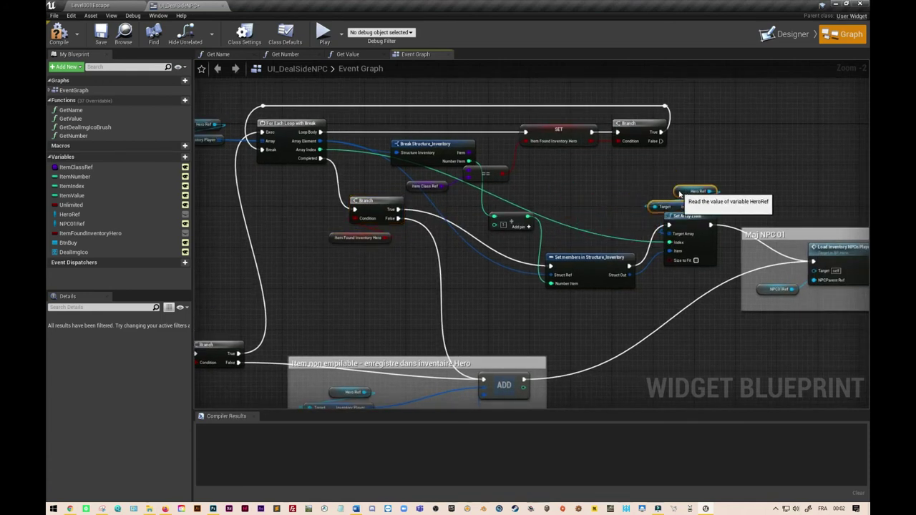
left_click_drag(599, 252, 583, 243)
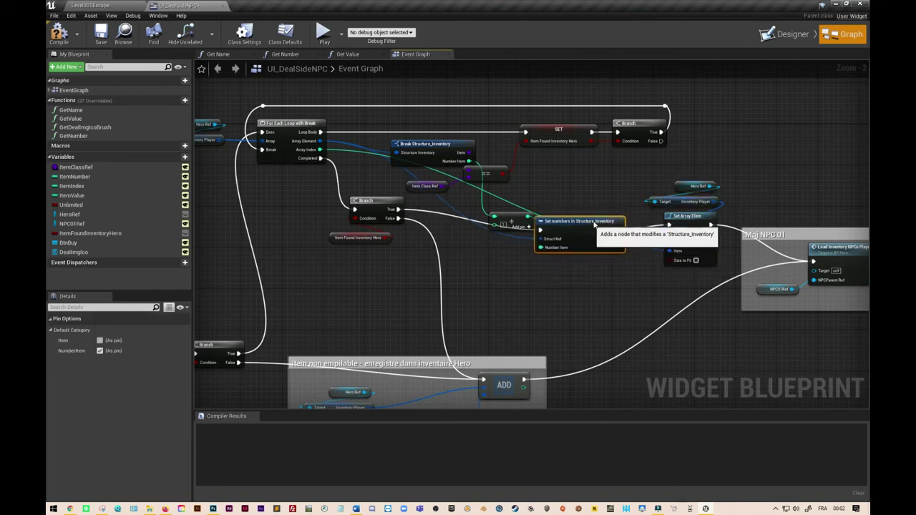
mouse_move(525, 219)
left_mouse_down()
mouse_move(553, 164)
mouse_move(580, 166)
left_mouse_up()
left_click_drag(496, 177, 521, 178)
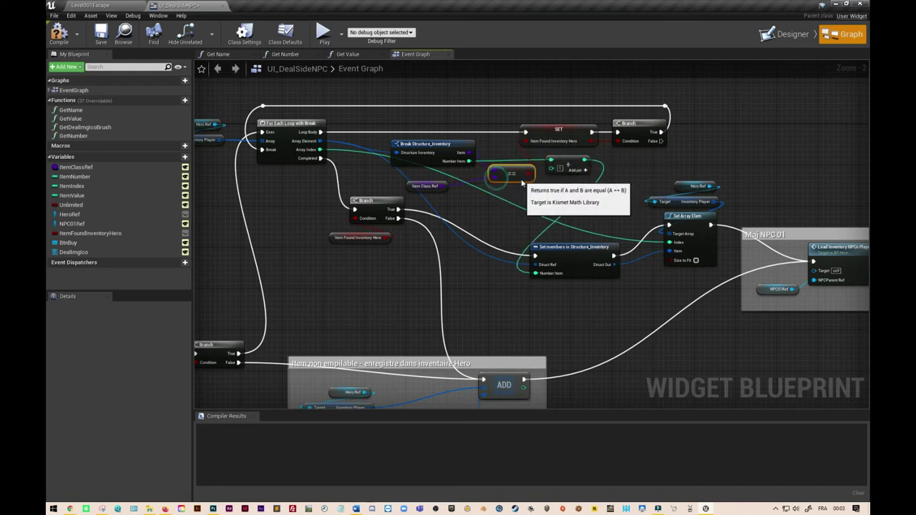
left_click(425, 189)
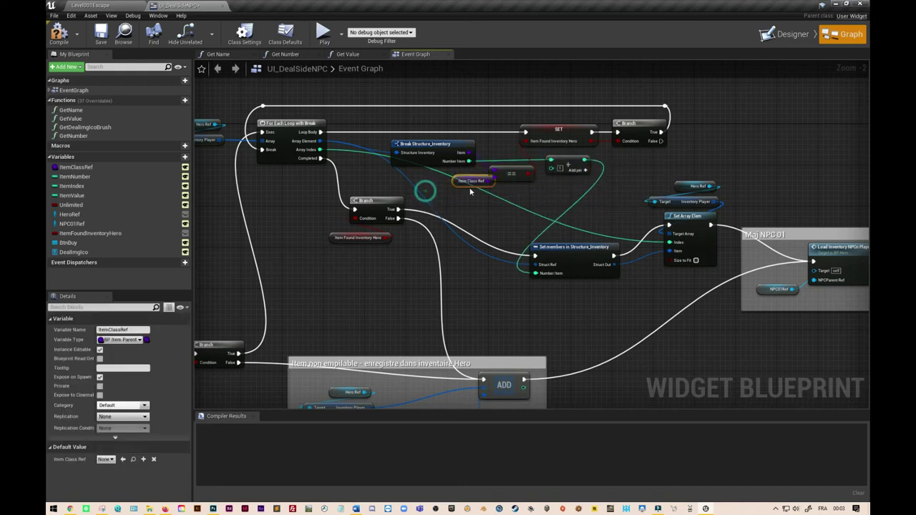
left_click_drag(425, 189, 463, 188)
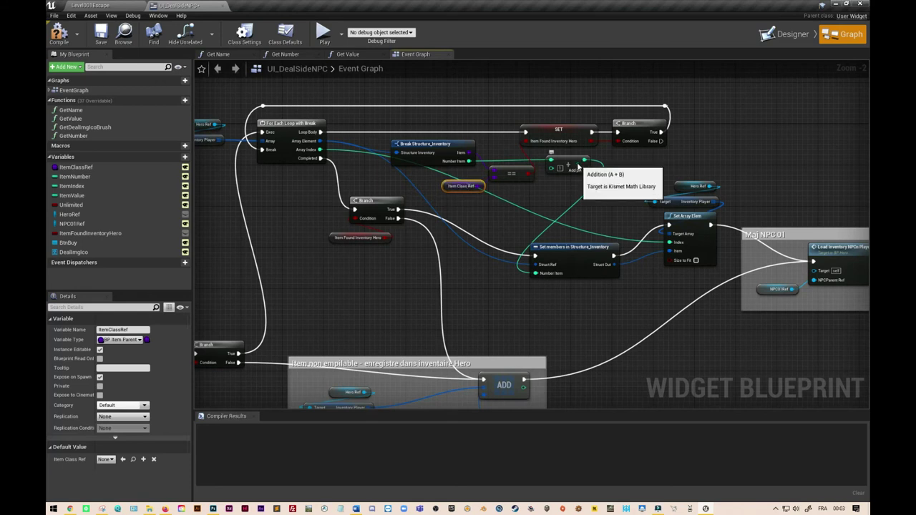
left_click_drag(580, 173, 564, 229)
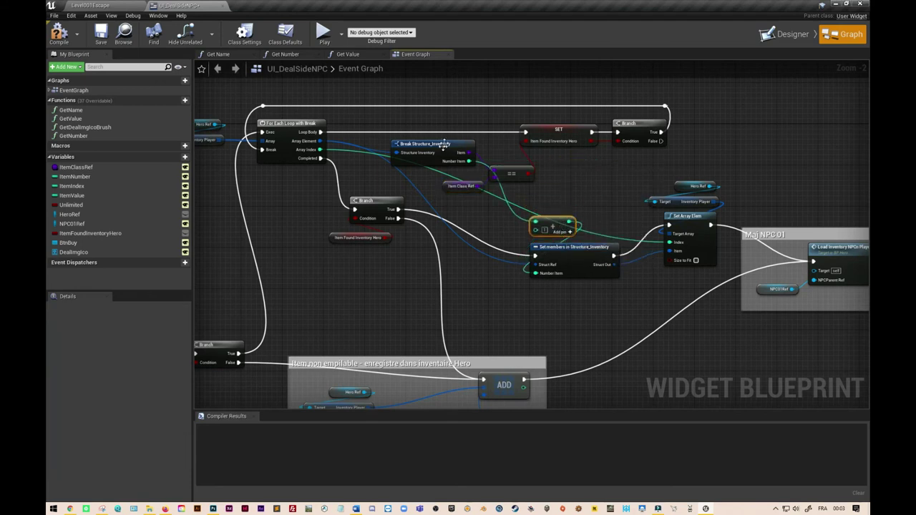
right_click_drag(637, 322, 604, 314)
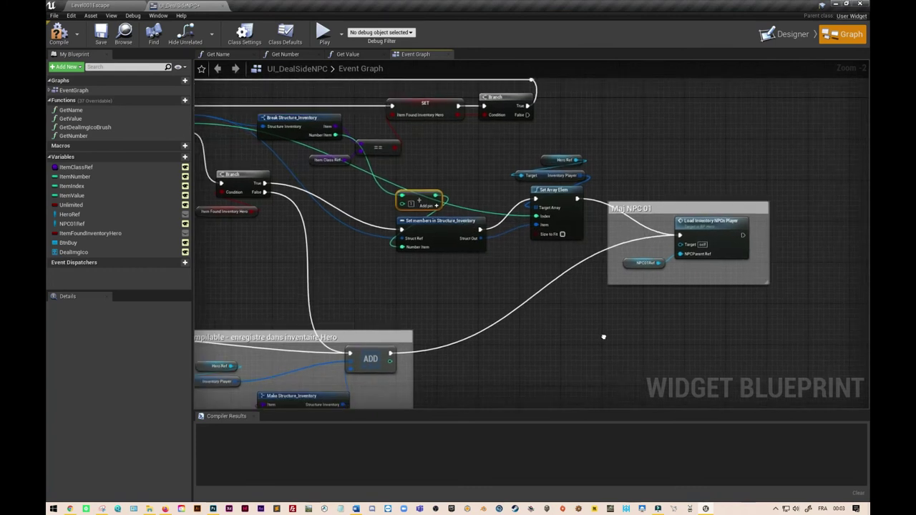
Insert a reroute point on the stackable Branch's False wire to ADD and position it.
right_click_drag(664, 364, 715, 280)
right_click_drag(287, 361, 426, 347)
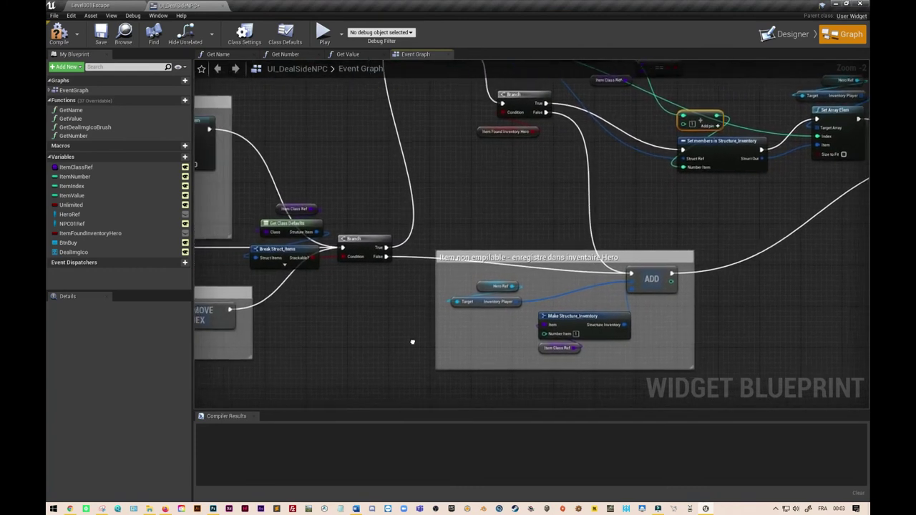
double_click(420, 257)
left_click_drag(419, 257, 429, 272)
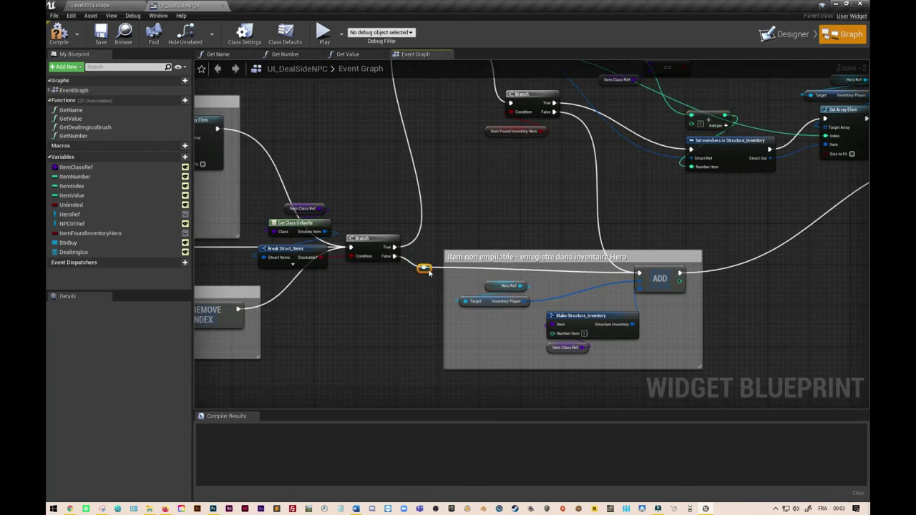
left_click(413, 308)
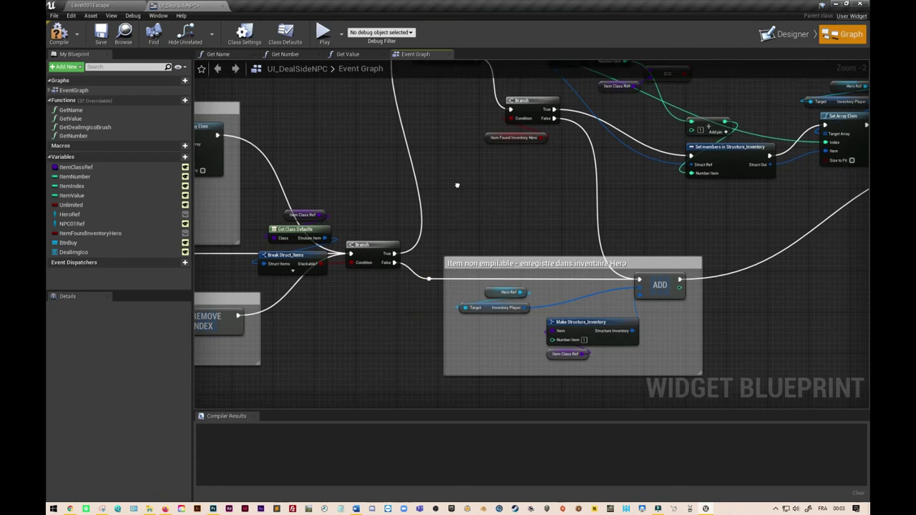
Pan and zoom across the stock-handling nodes and hero inventory loop to review the graph.
scroll(454, 188, "down", 2)
scroll(486, 272, "up", 2)
right_click_drag(445, 247, 693, 172)
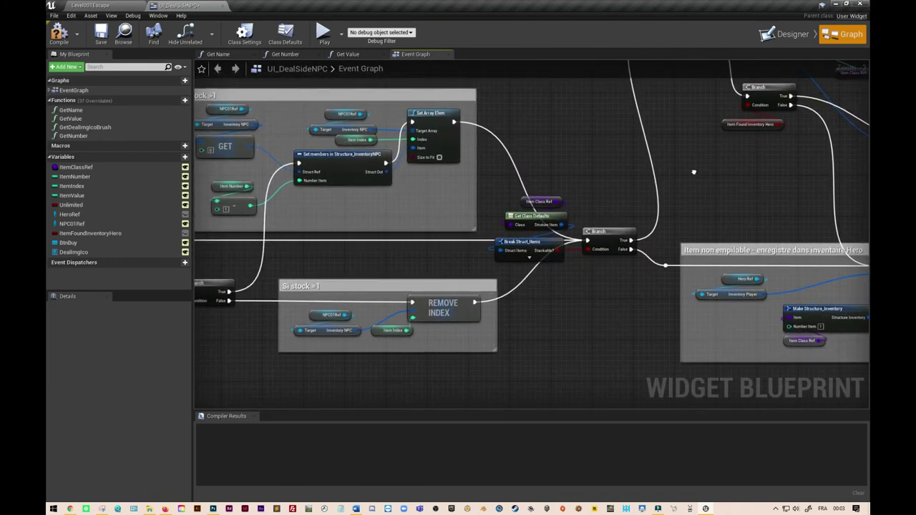
mouse_move(521, 344)
right_mouse_down()
mouse_move(537, 340)
mouse_move(550, 359)
mouse_move(402, 363)
right_mouse_up()
scroll(415, 378, "down", 3)
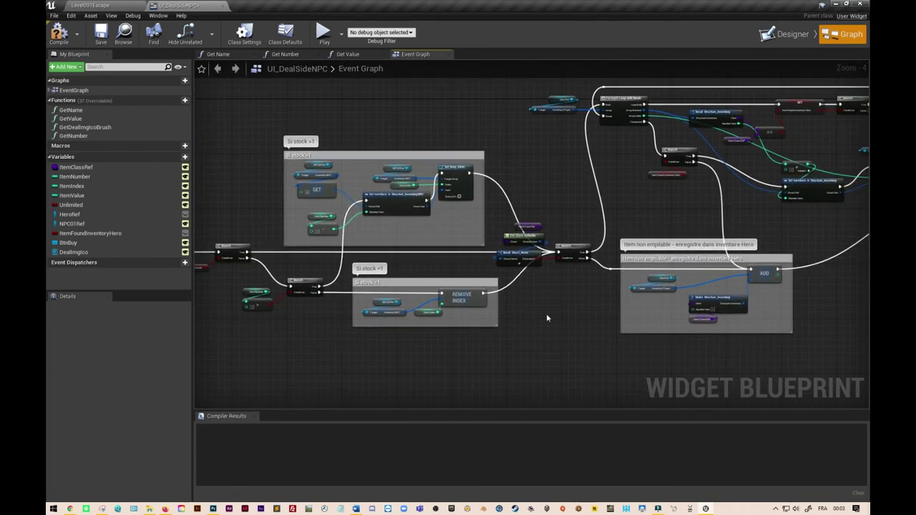
scroll(546, 317, "up", 2)
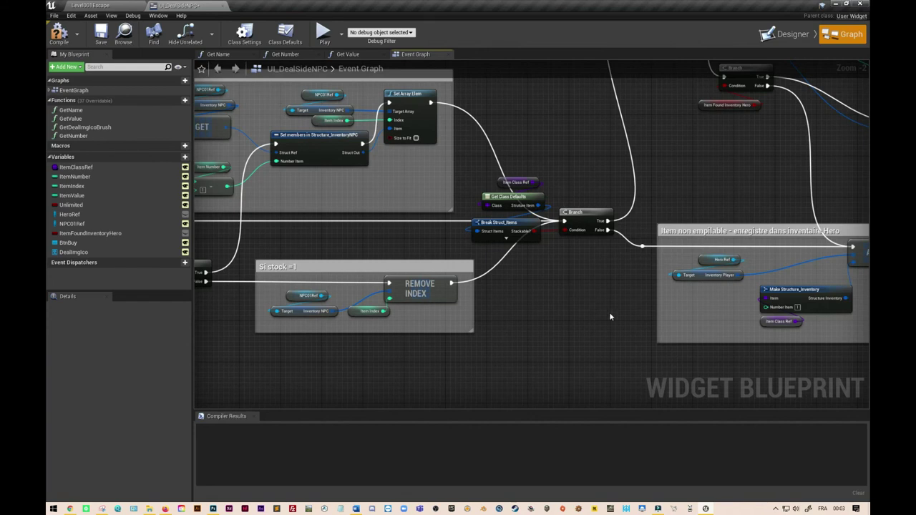
right_click_drag(609, 312, 509, 396)
right_click_drag(607, 271, 529, 291)
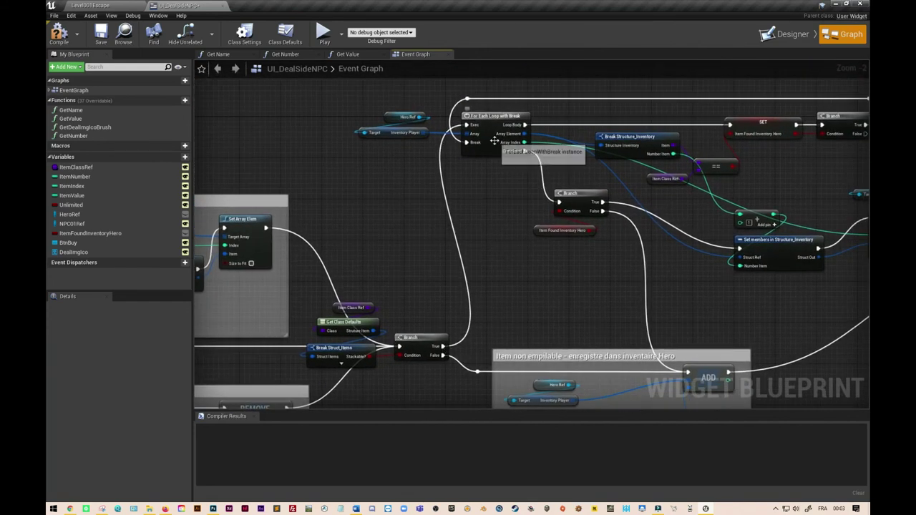
right_click_drag(497, 207, 406, 214)
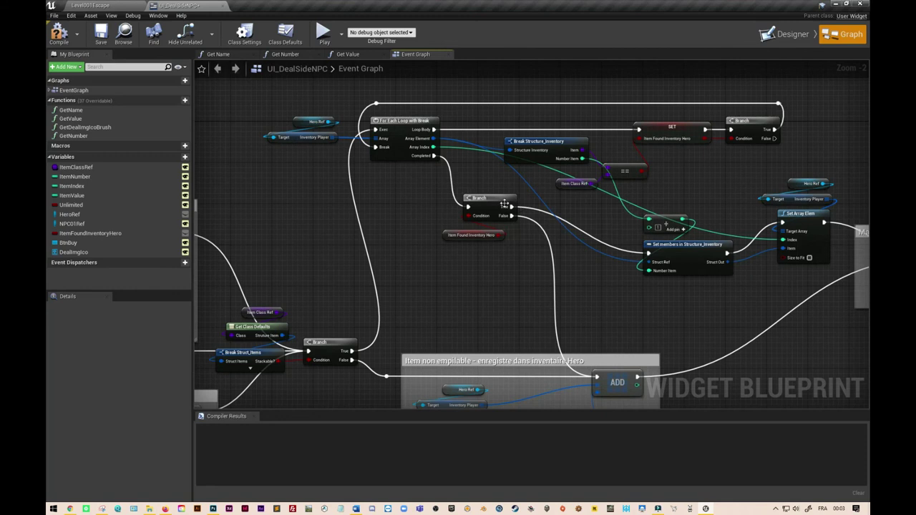
scroll(673, 299, "down", 1)
scroll(674, 298, "down", 1)
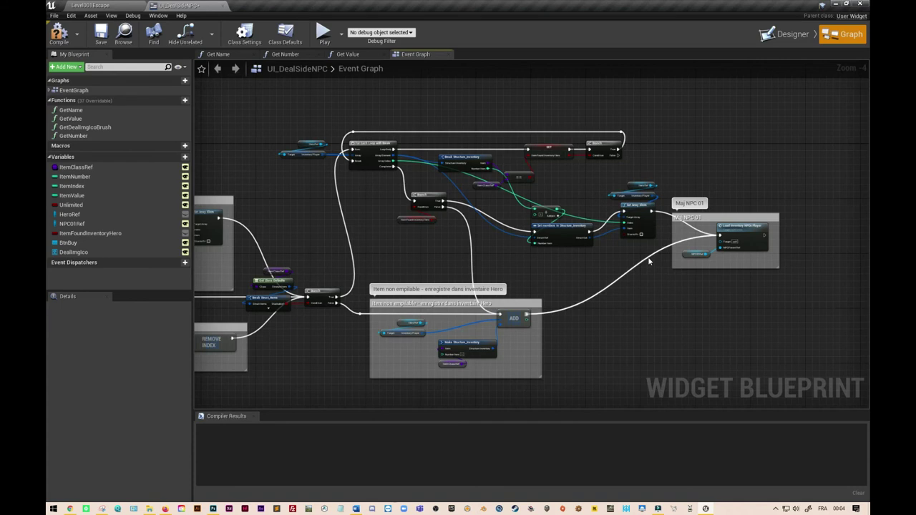
Trigger Load Inventory from Set Array Elem and move the Maj NPC 01 comment box right.
mouse_move(650, 265)
left_mouse_down()
mouse_move(664, 217)
mouse_move(653, 213)
left_mouse_up()
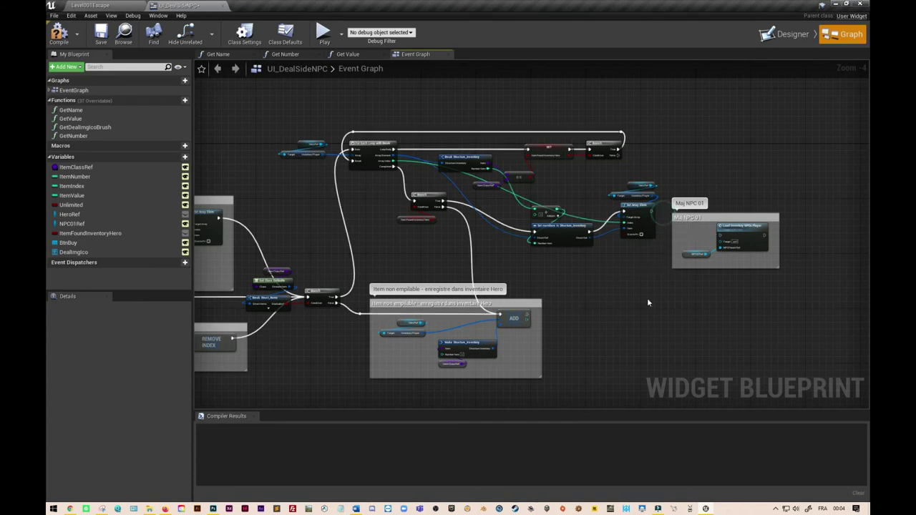
left_click_drag(658, 159, 746, 309)
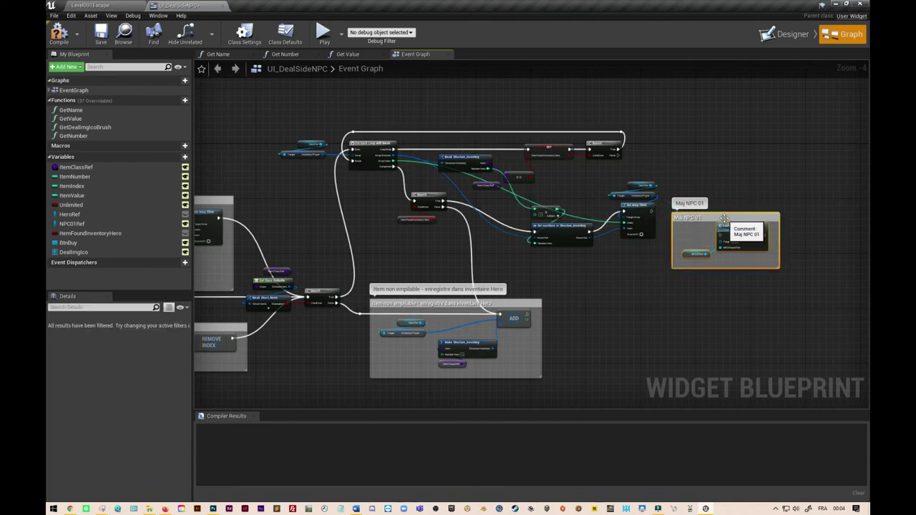
left_click_drag(723, 222, 779, 223)
right_click_drag(719, 289, 751, 276)
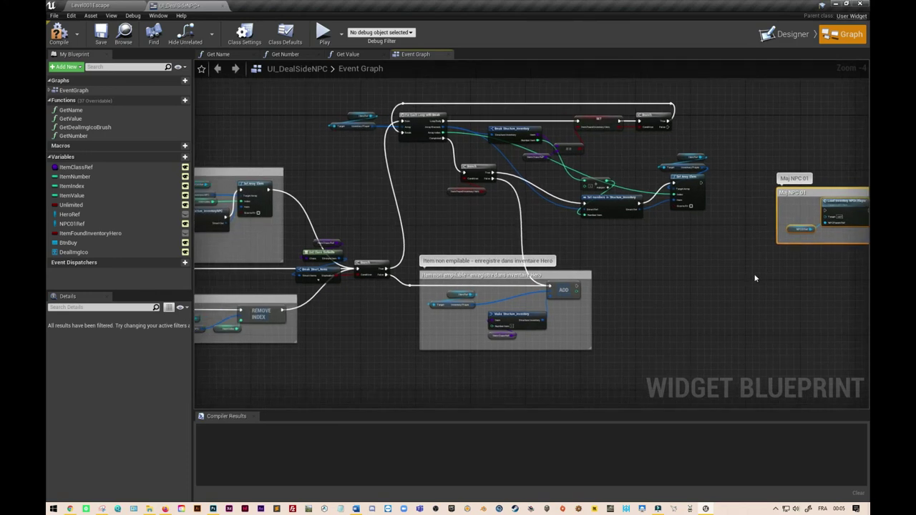
Collapse the selected purchase nodes into a new function and place its node.
left_click_drag(305, 98, 699, 379)
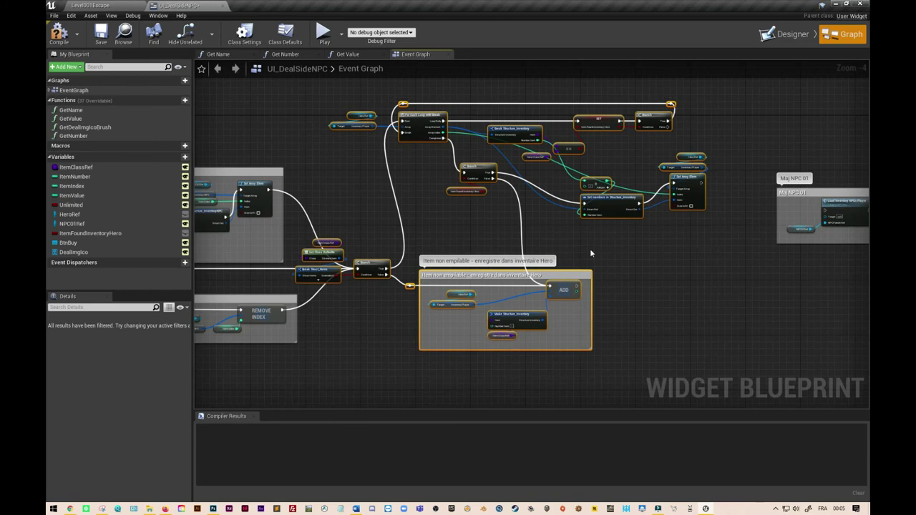
right_click(512, 280)
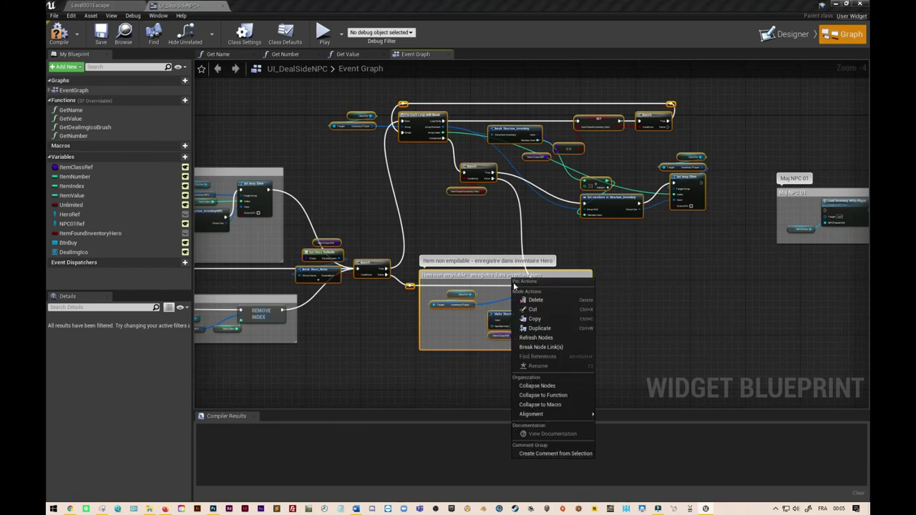
left_click(551, 396)
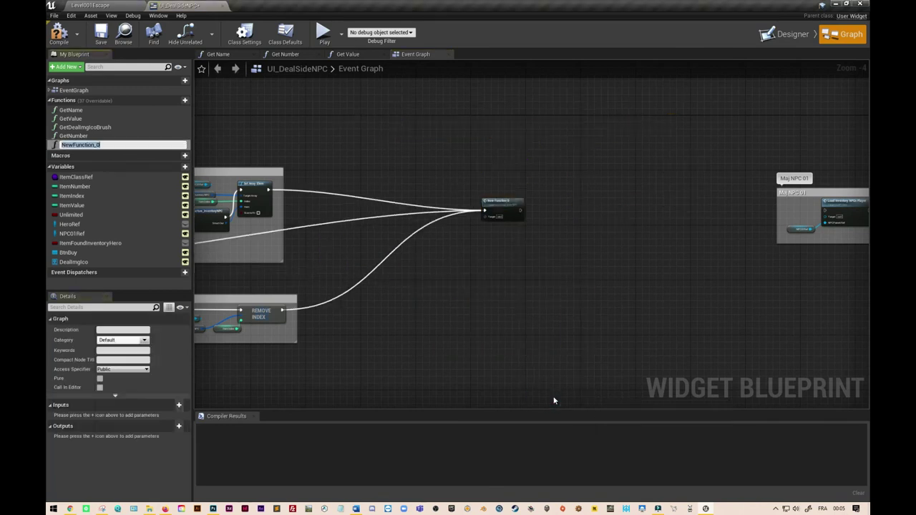
left_click_drag(504, 209, 408, 258)
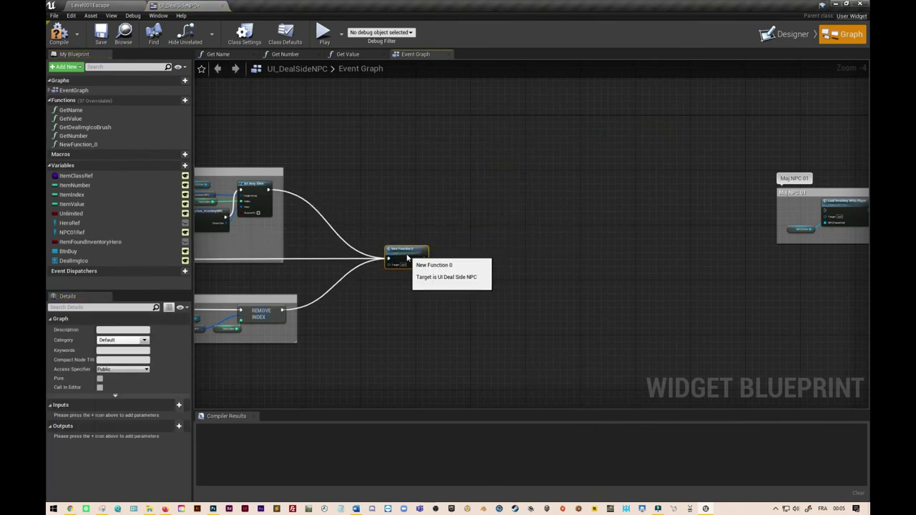
key("ctrl+z")
right_click_drag(408, 258, 587, 240)
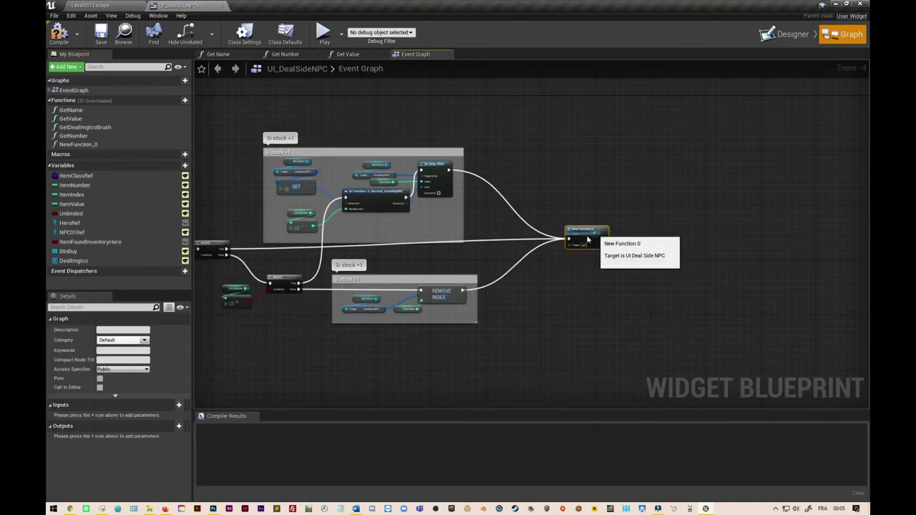
left_click_drag(589, 239, 558, 252)
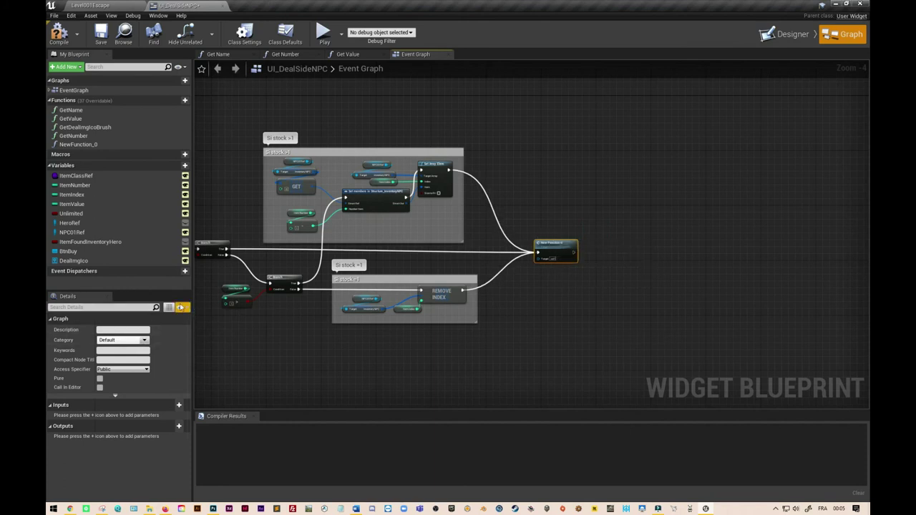
Rename the new function to BuyItem.
left_click(83, 144)
left_click(100, 145)
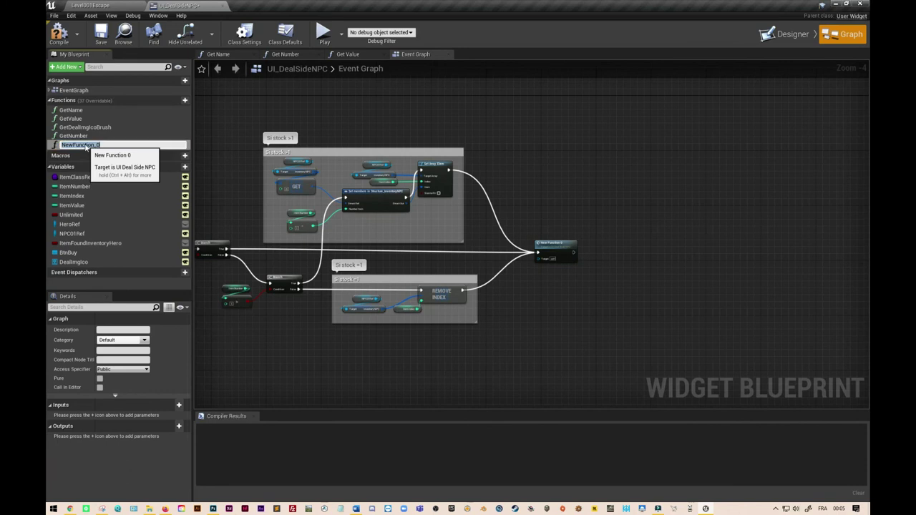
type("BuyItem")
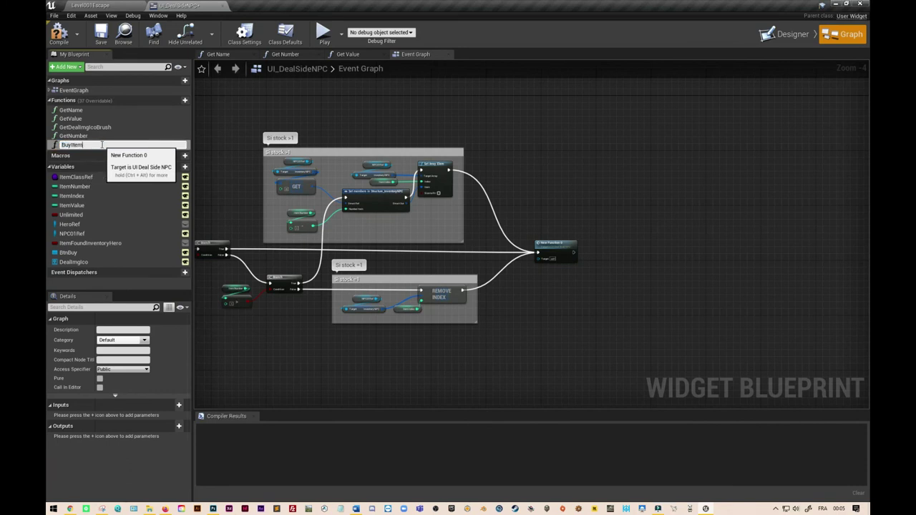
left_click(665, 194)
Move the Maj NPC 01 comment block next to the BuyItem node.
right_click_drag(650, 228, 568, 226)
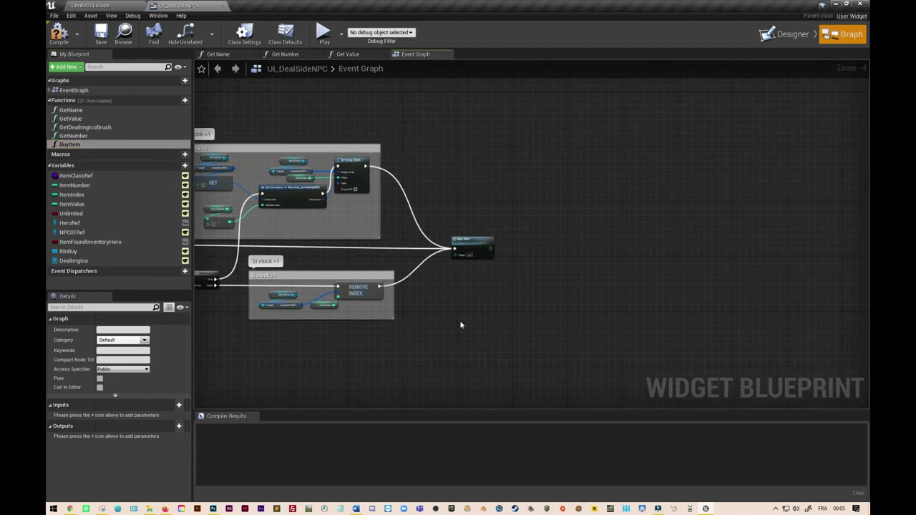
right_click_drag(645, 177, 448, 180)
left_click_drag(630, 117, 781, 261)
mouse_move(684, 191)
left_mouse_down()
mouse_move(334, 252)
mouse_move(368, 253)
left_mouse_up()
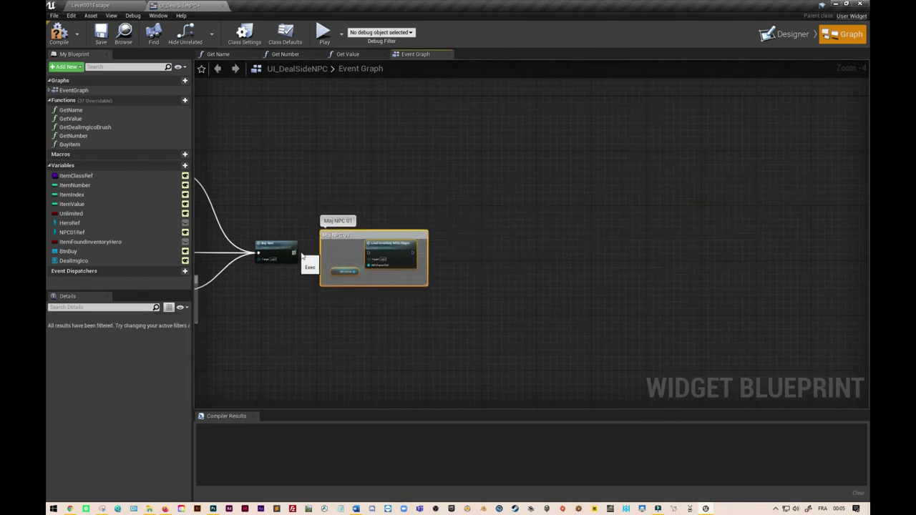
right_click_drag(407, 297, 521, 258)
scroll(478, 255, "up", 2)
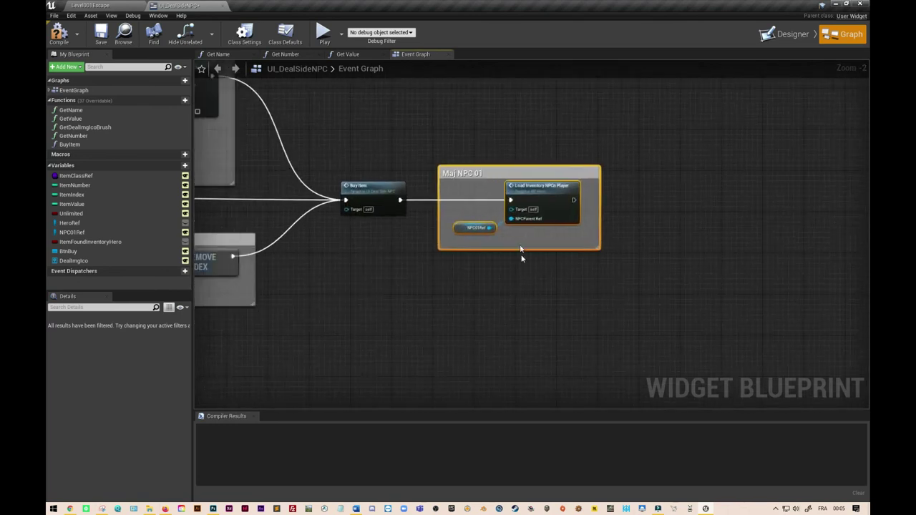
Connect HeroRef to Load Inventory's Target pin and compile the widget blueprint.
left_click_drag(69, 223, 514, 212)
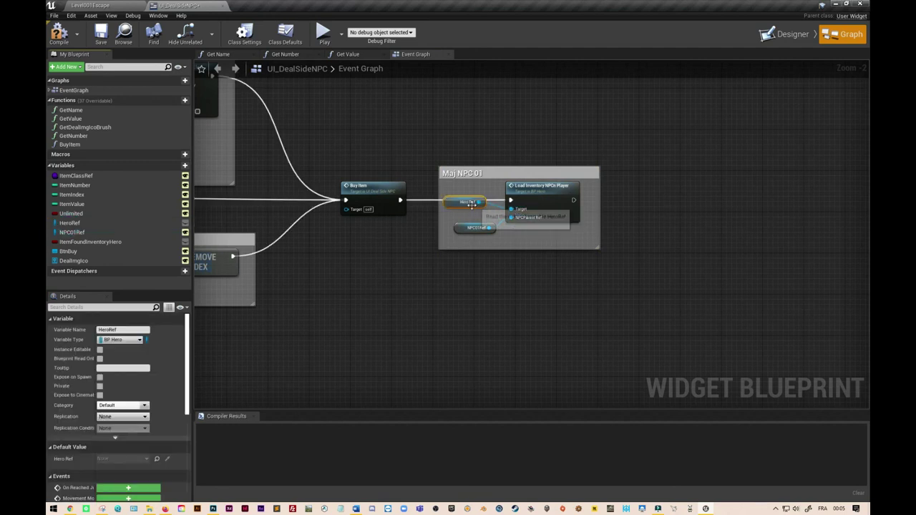
key("F7")
right_click_drag(552, 313, 526, 315)
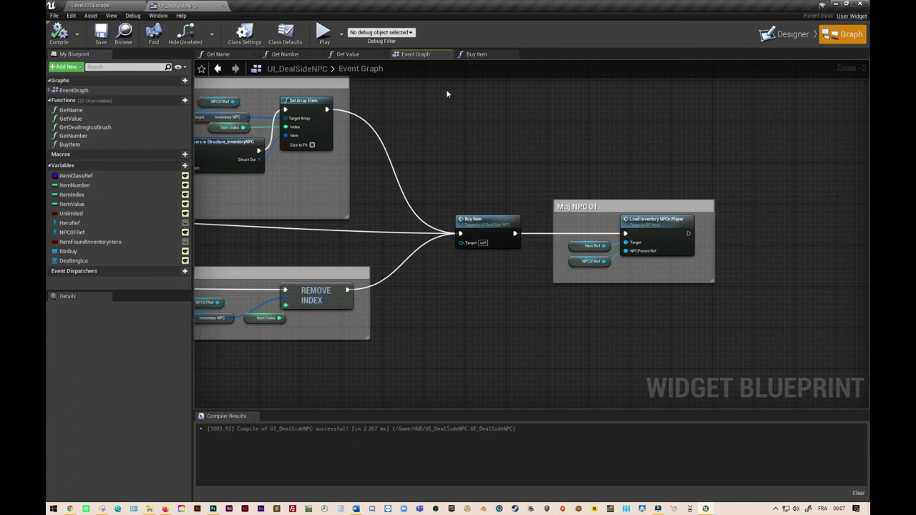
Start a play test, walk the hero to the merchant, and sell then buy Potion de vie.
left_click(324, 32)
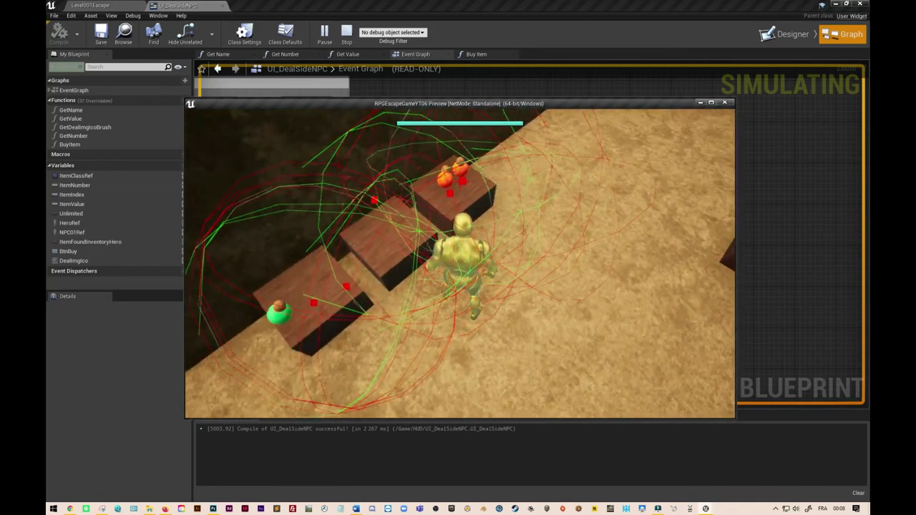
key("w")
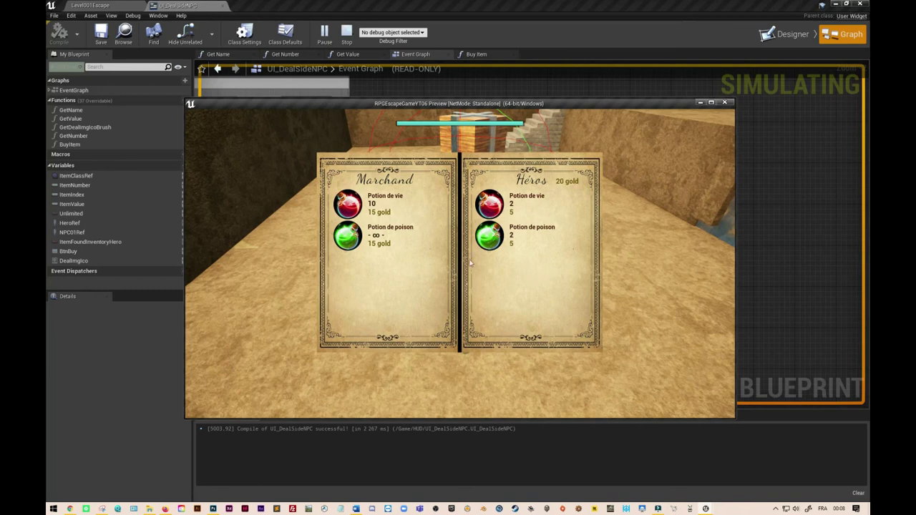
left_click(503, 205)
left_click(349, 207)
left_click(349, 208)
left_click(350, 207)
Sell back all the hero's Potion de vie, buy two Potion de poison, then attempt a buy with no gold.
left_click(496, 206)
left_click(494, 207)
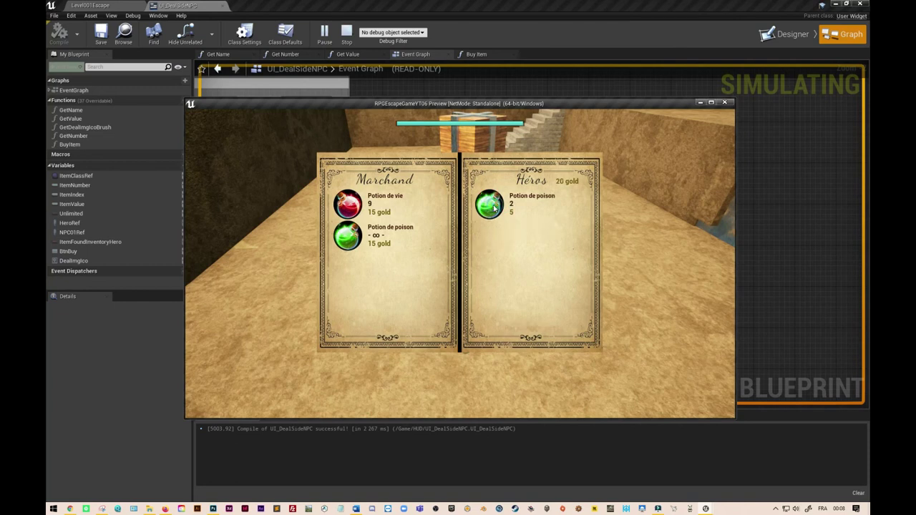
left_click(491, 206)
left_click(491, 208)
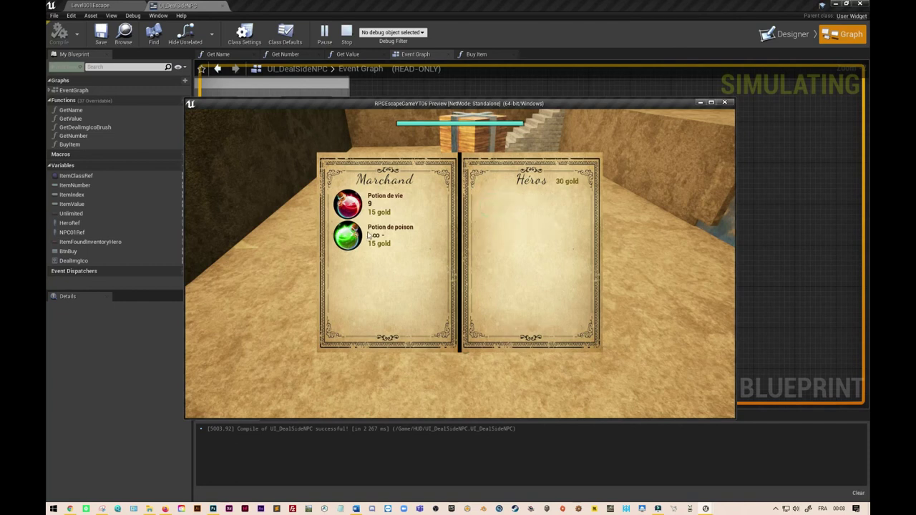
left_click(347, 239)
left_click(346, 239)
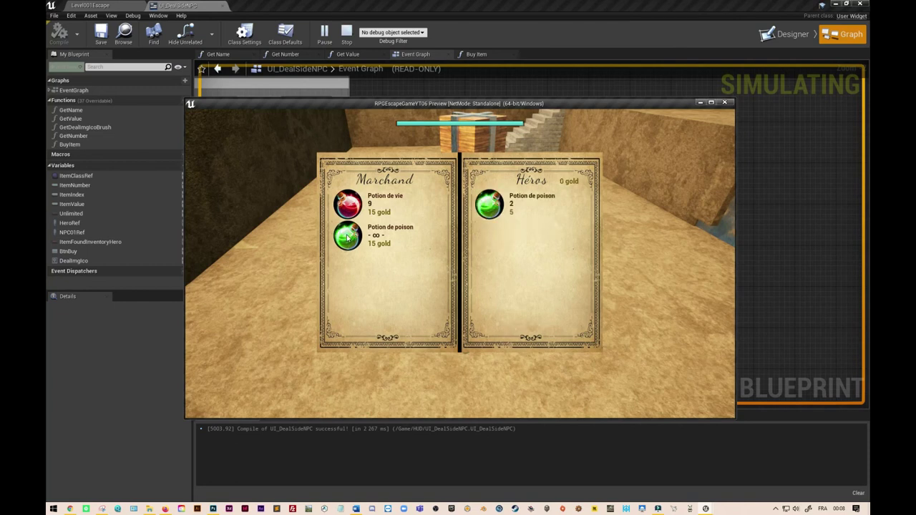
left_click(351, 204)
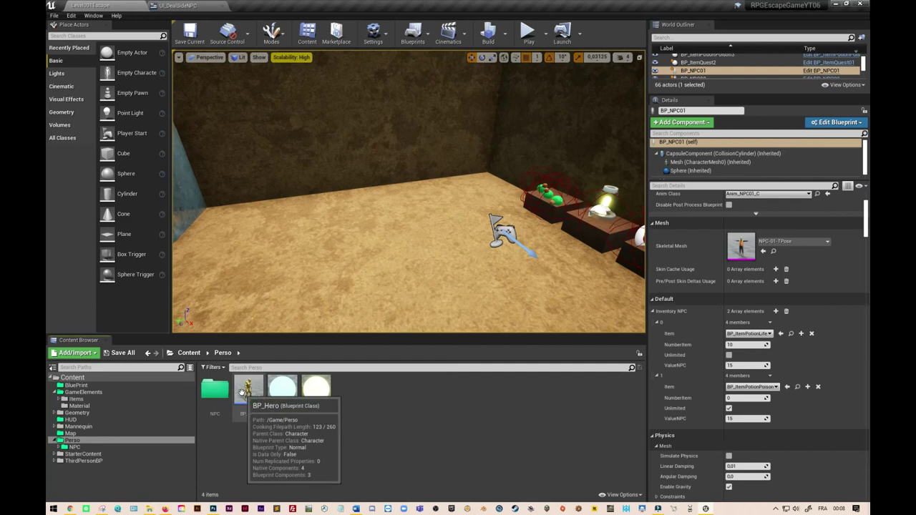
Open BP_Hero and change the ValueMoney variable's default value in the Details panel.
double_click(244, 394)
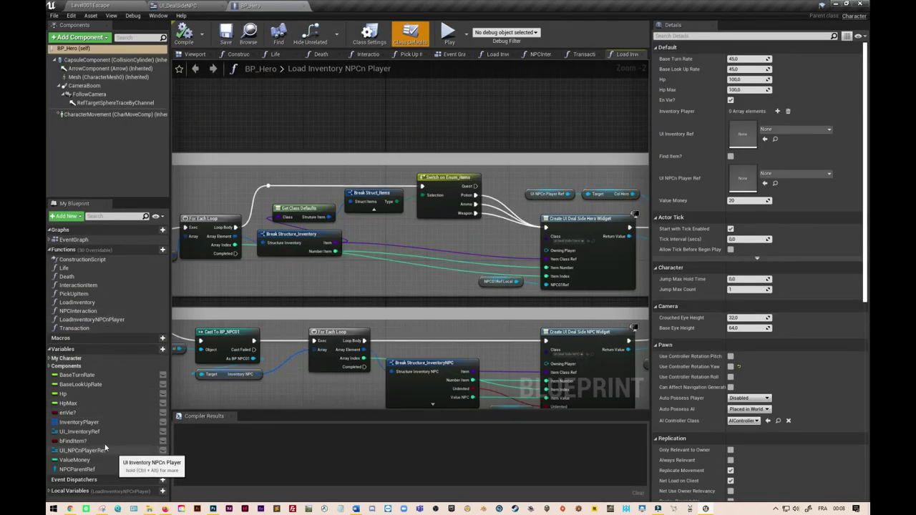
left_click(86, 460)
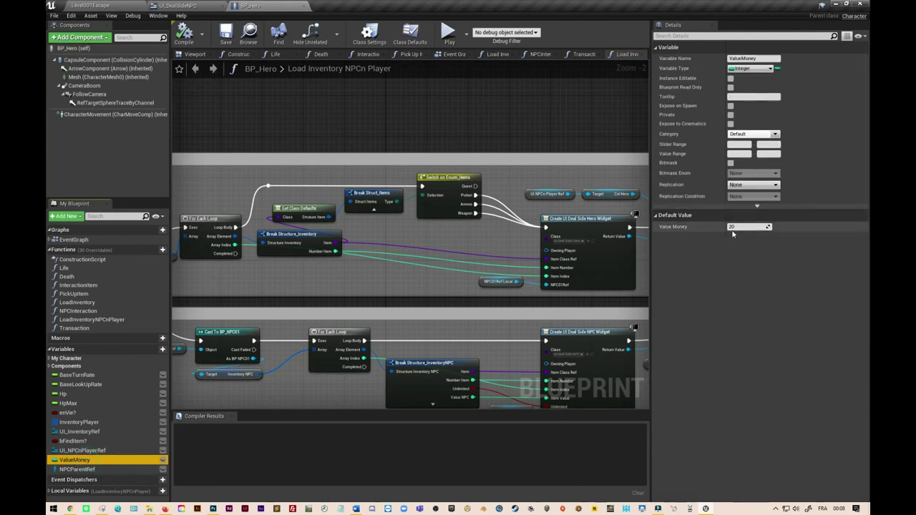
left_click(733, 227)
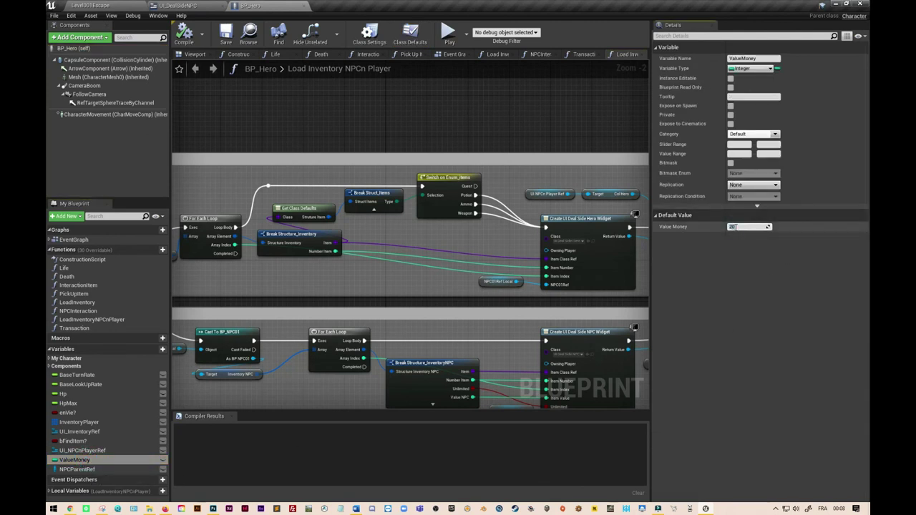
type("100")
Confirm the new starting gold, replay to the merchant, and trade Potion de vie until gold runs short.
key("Return")
key("alt+p")
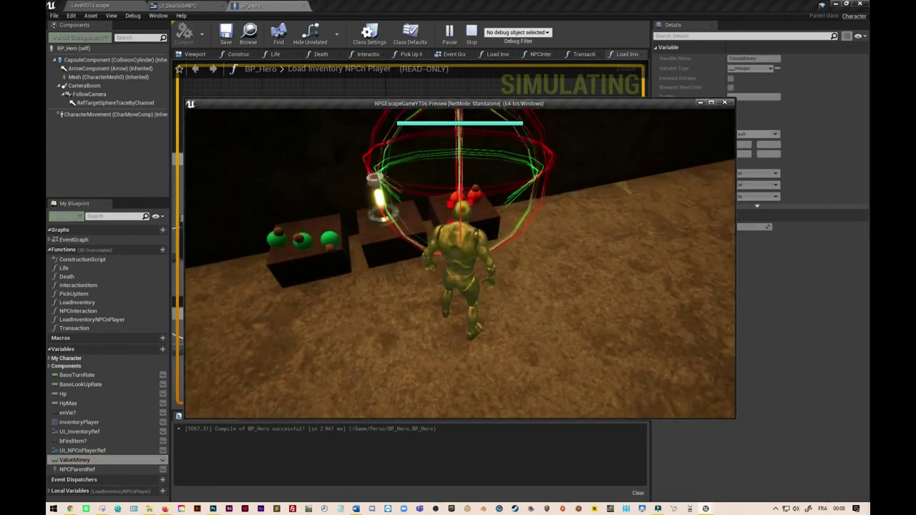
key("w")
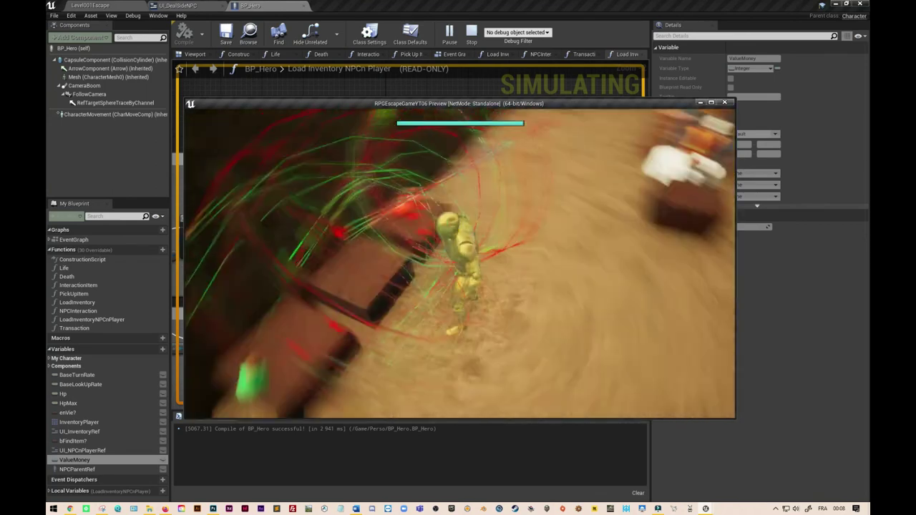
key("e")
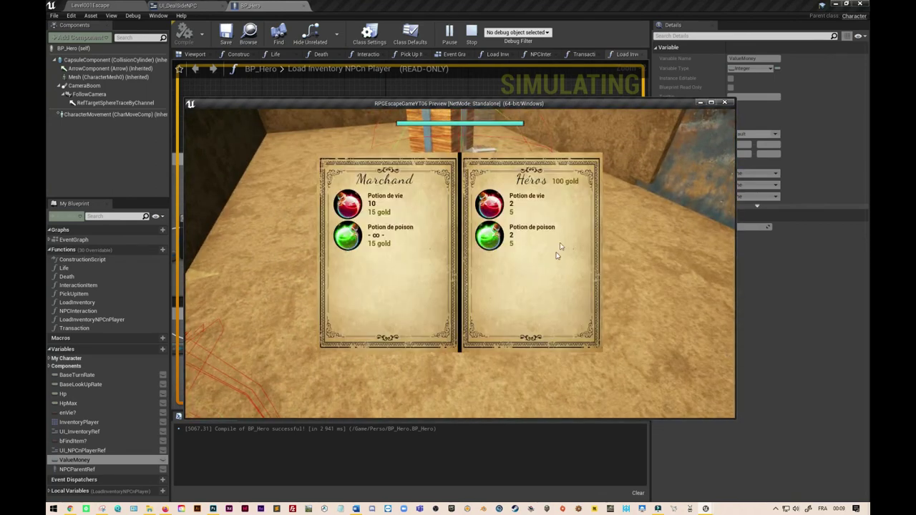
left_click(491, 204)
left_click(347, 206)
left_click(348, 206)
left_click(347, 206)
left_click(348, 206)
left_click(348, 206)
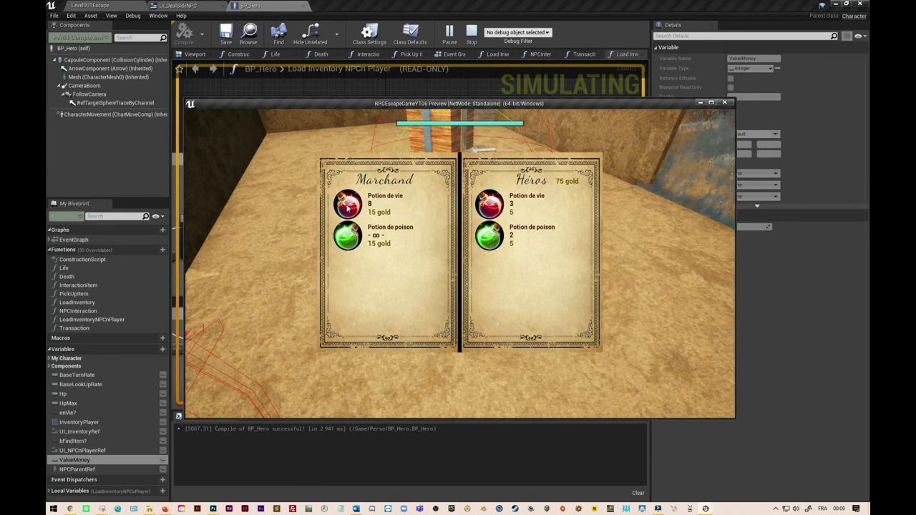
left_click(352, 242)
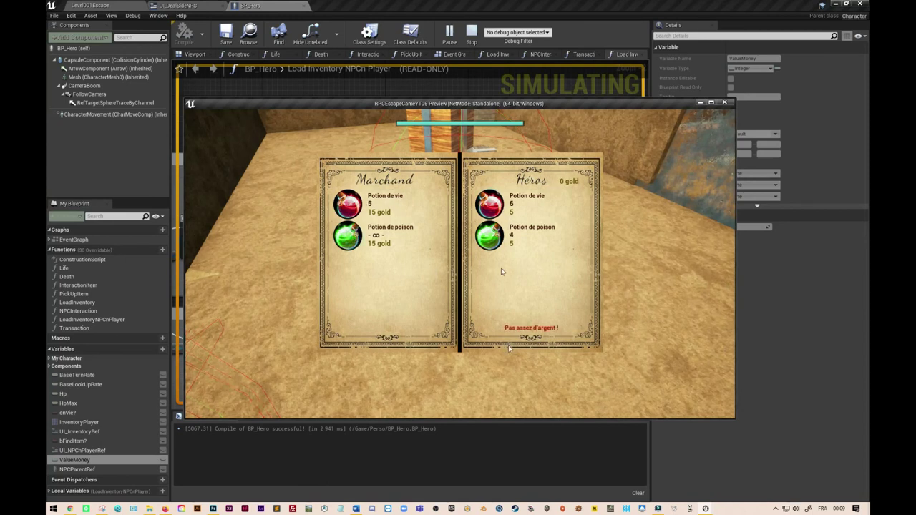
Sell potions back for gold and spend it on two Potion de poison.
left_click(491, 208)
left_click(490, 208)
left_click(490, 208)
left_click(490, 237)
left_click(490, 236)
left_click(491, 236)
left_click(347, 237)
left_click(347, 236)
left_click(347, 236)
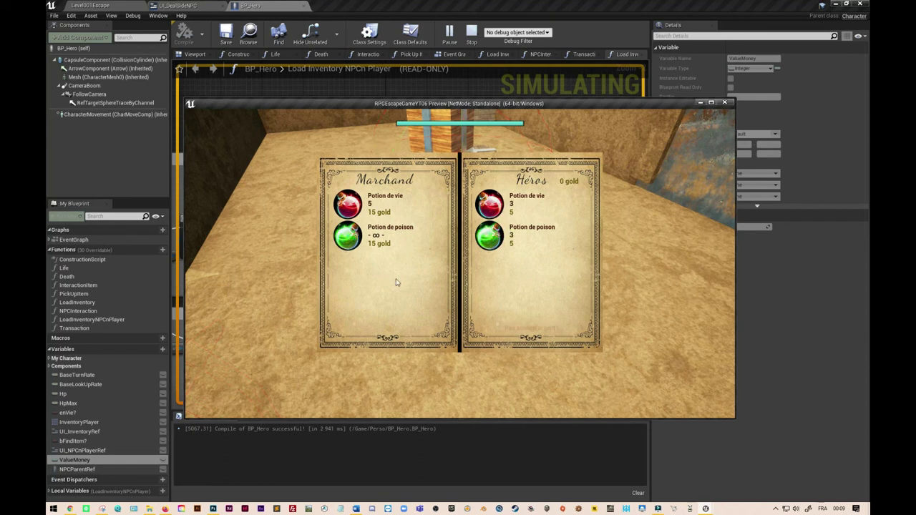